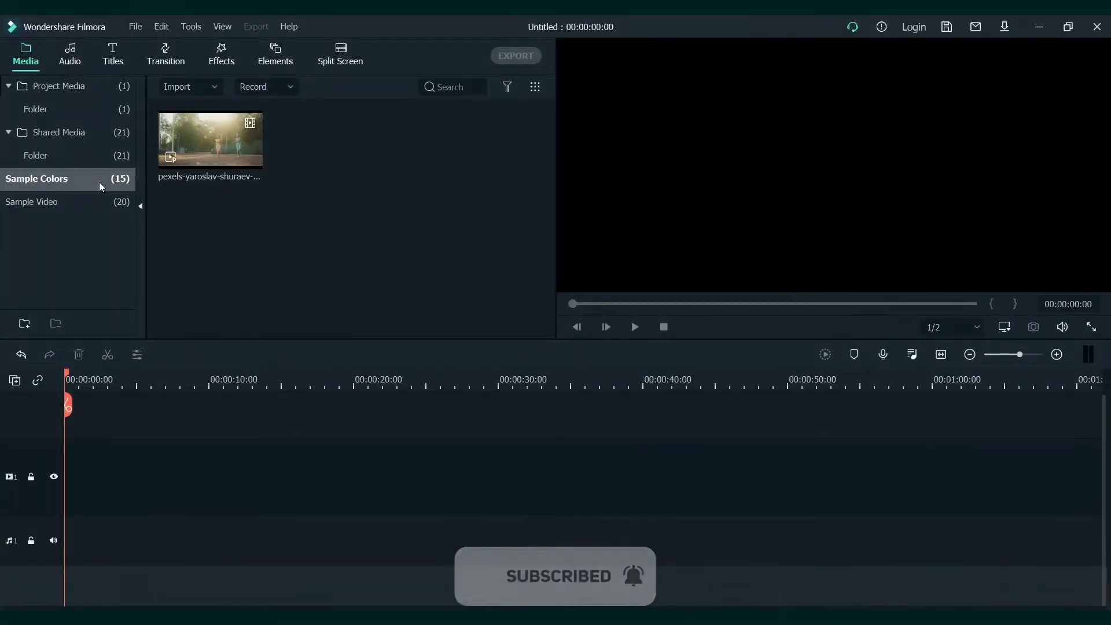
Step: Lay a Black colour clip on track 1 with a Default Title above it, stretching Black to 5 seconds
left_click(99, 181)
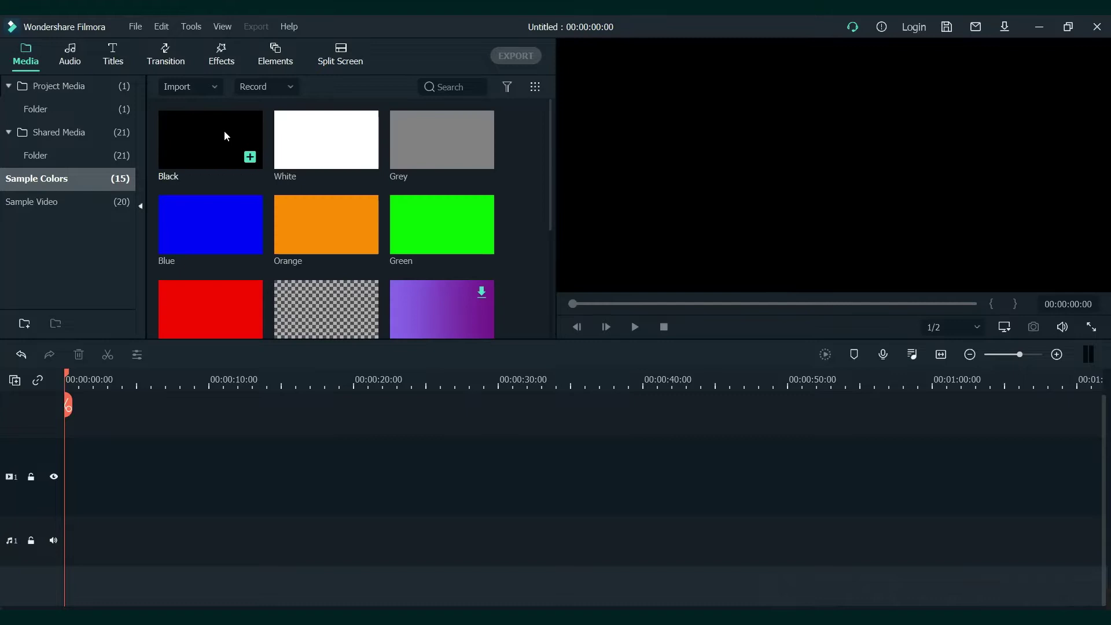
left_click_drag(224, 131, 17, 475)
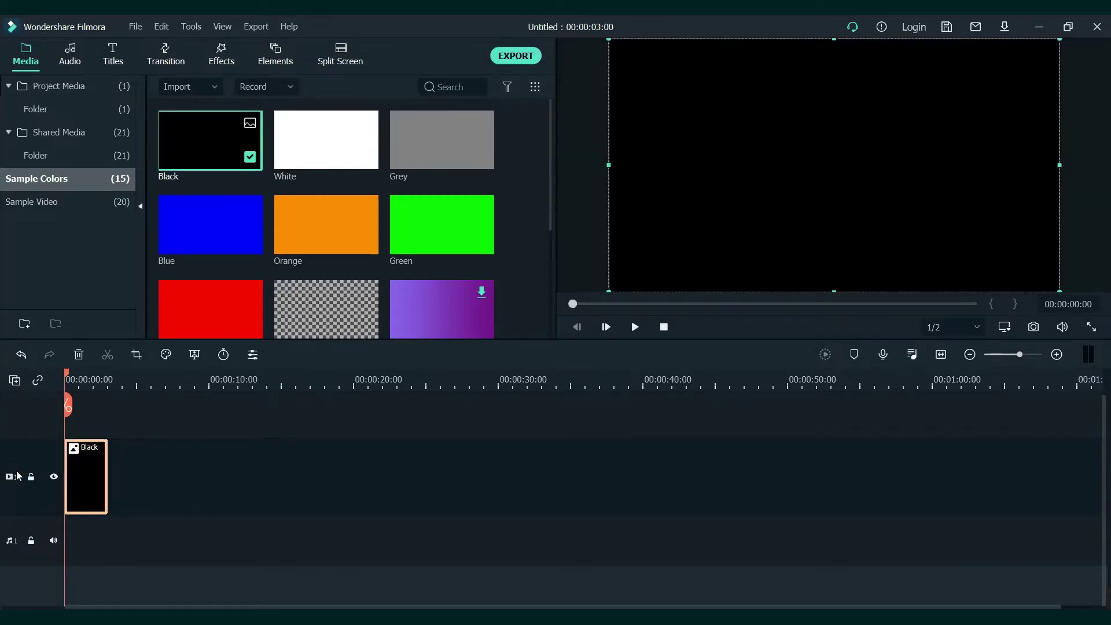
left_click(114, 62)
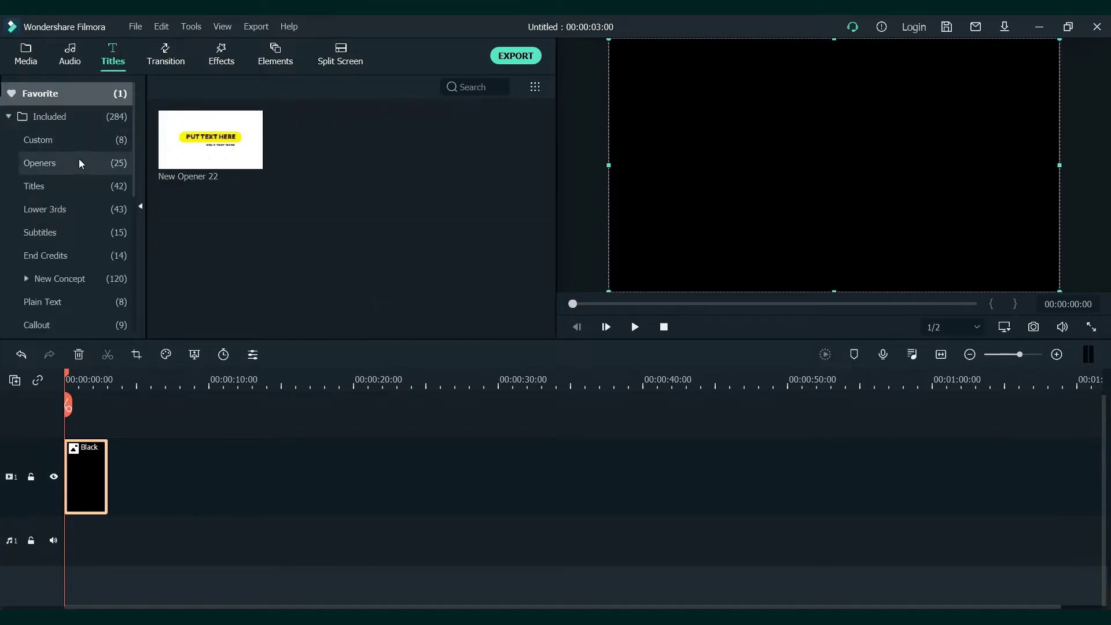
left_click(74, 182)
left_click_drag(241, 149, 23, 426)
left_click_drag(107, 530, 141, 528)
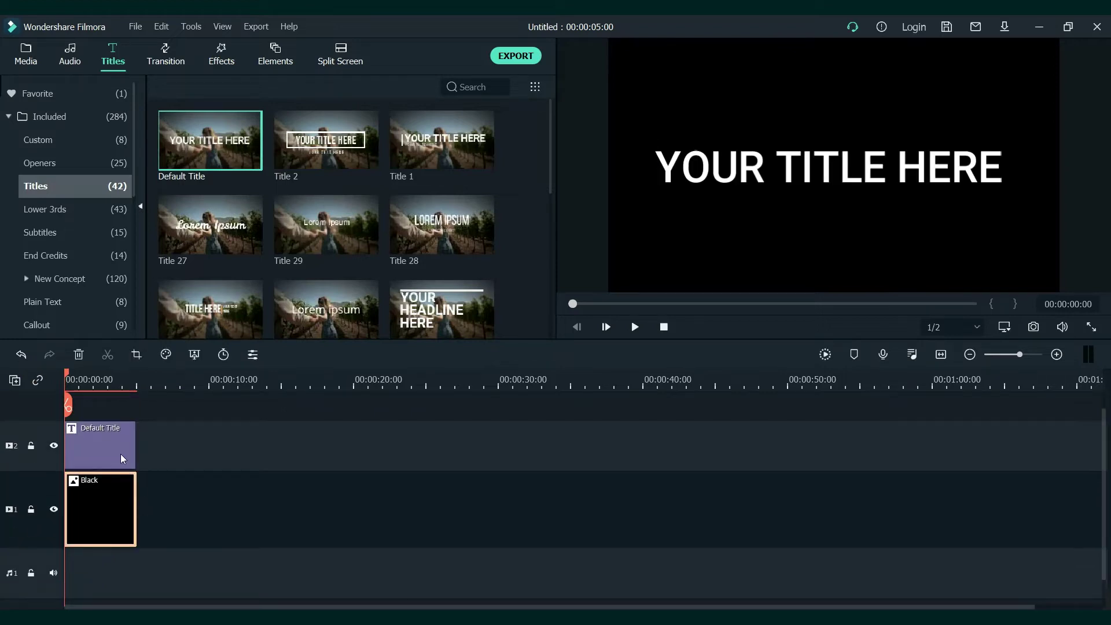
double_click(115, 452)
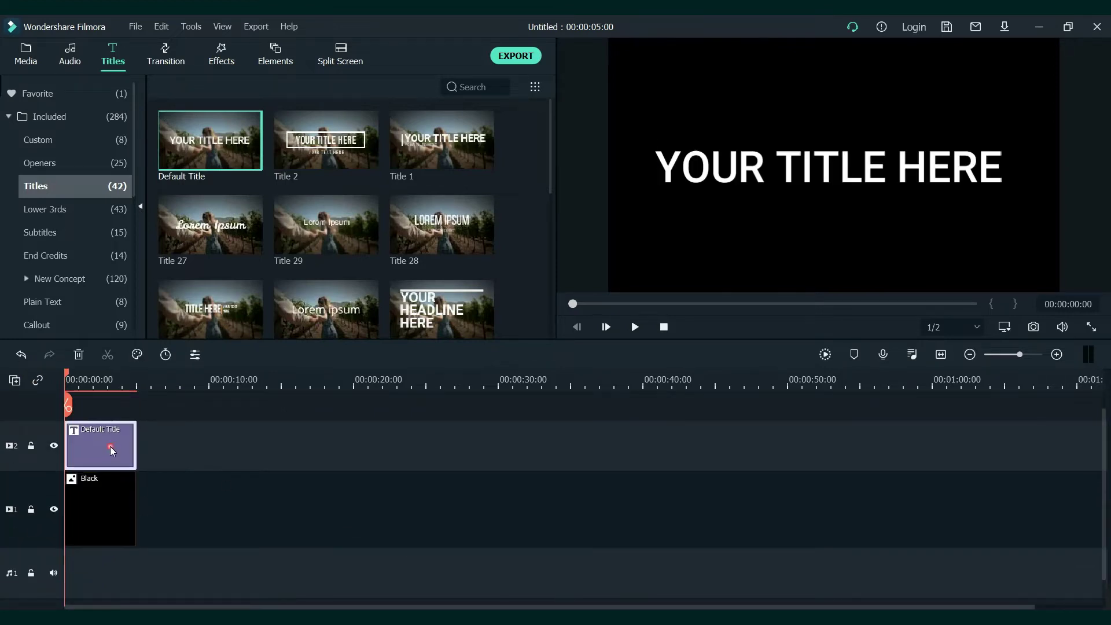
Step: Replace the title text with 'TUTORIAL' in the advanced text editor
left_click(463, 328)
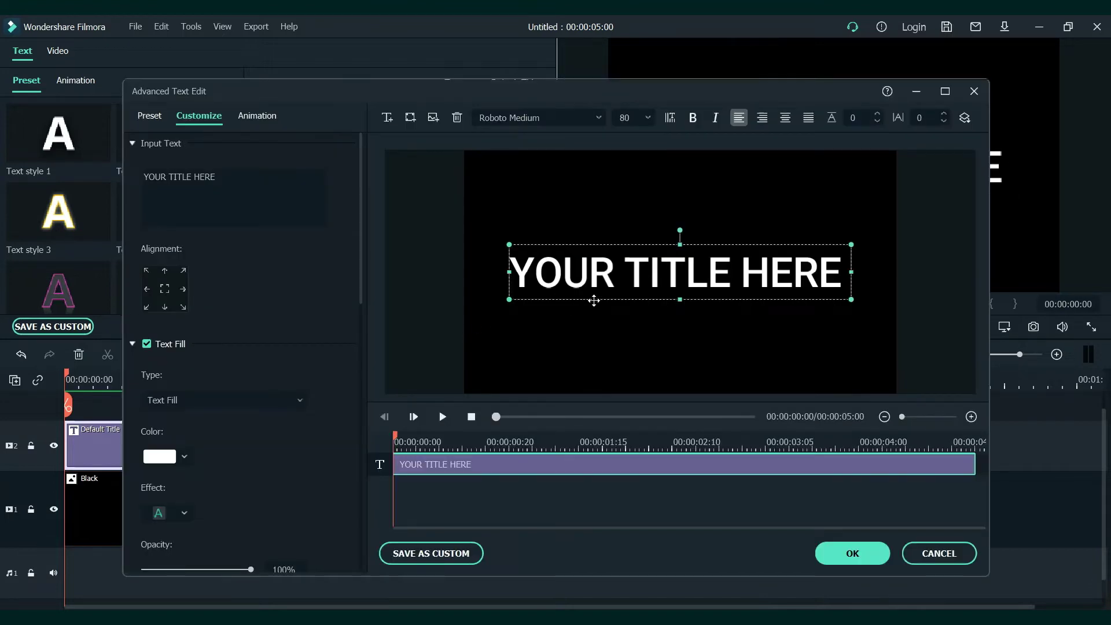
left_click(617, 286)
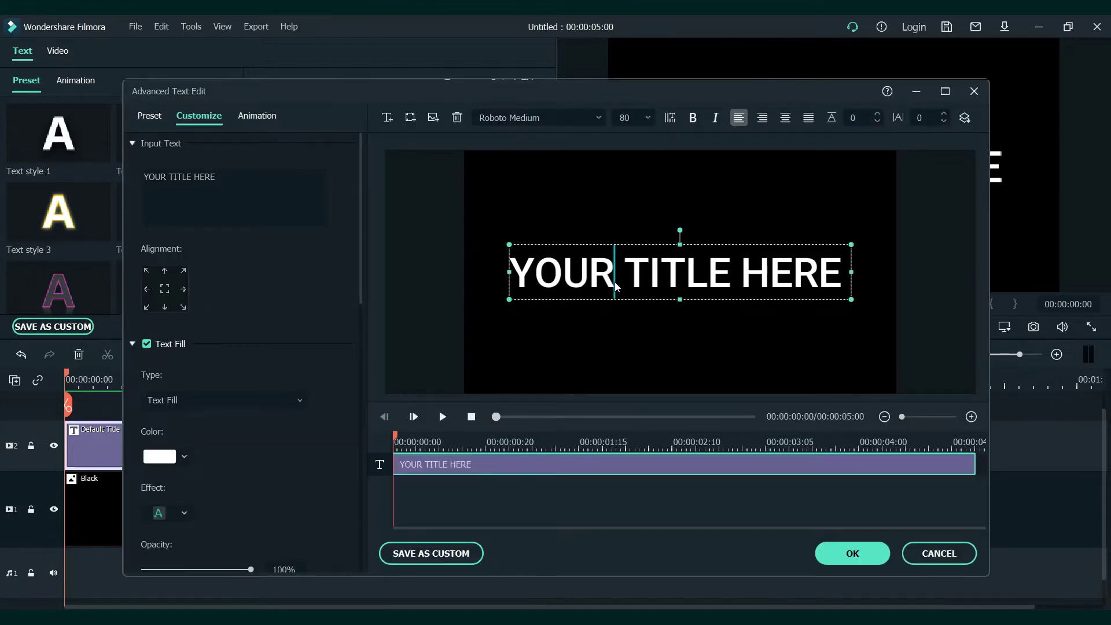
key("ctrl+a")
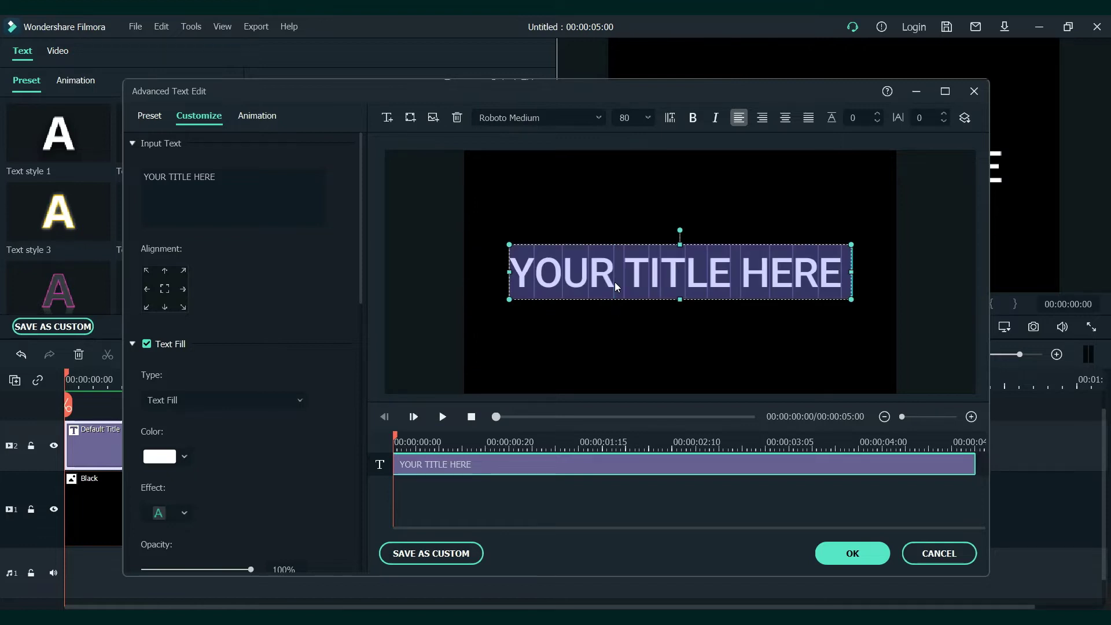
type("TUR")
key("BackSpace")
type("TORIAL")
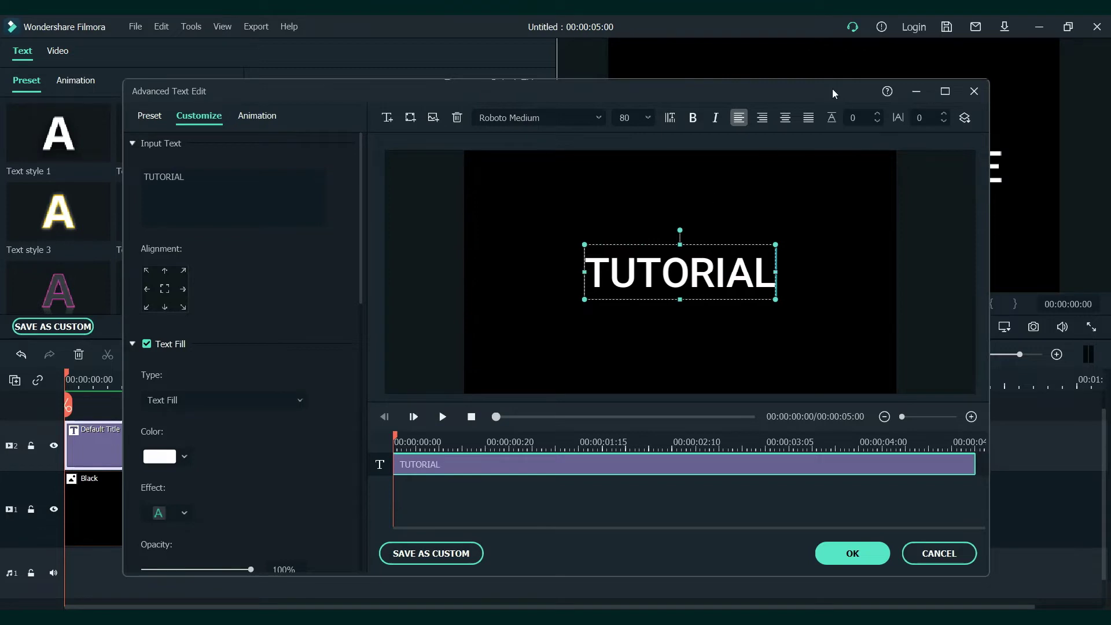
Step: Set the title font to Impact at size 125
left_click(599, 118)
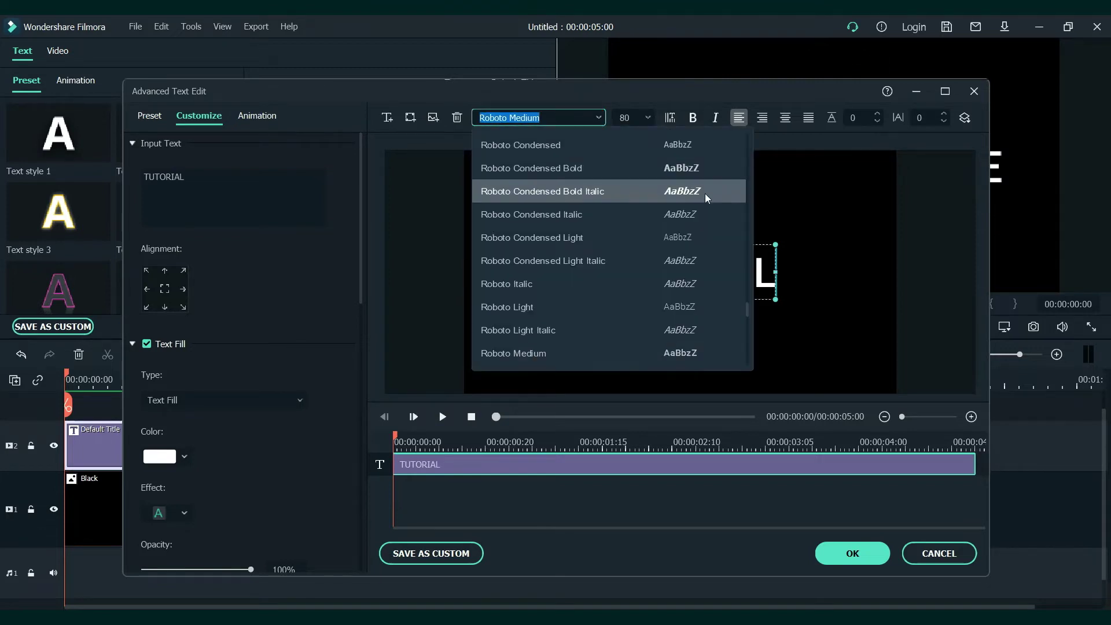
left_click_drag(745, 312, 641, 248)
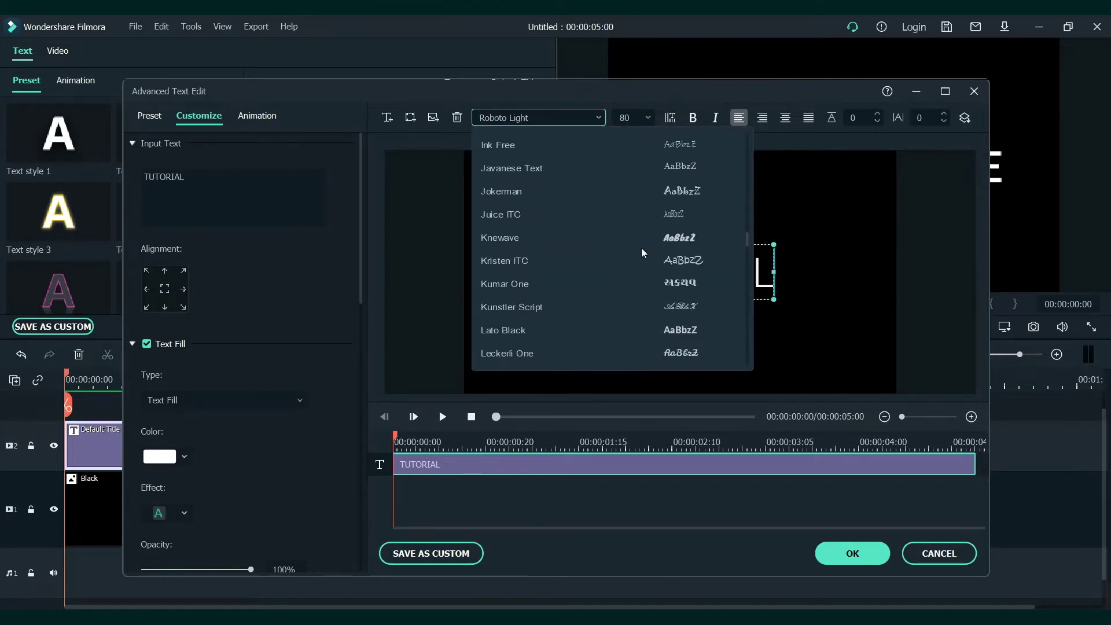
scroll(641, 248, "up", 1)
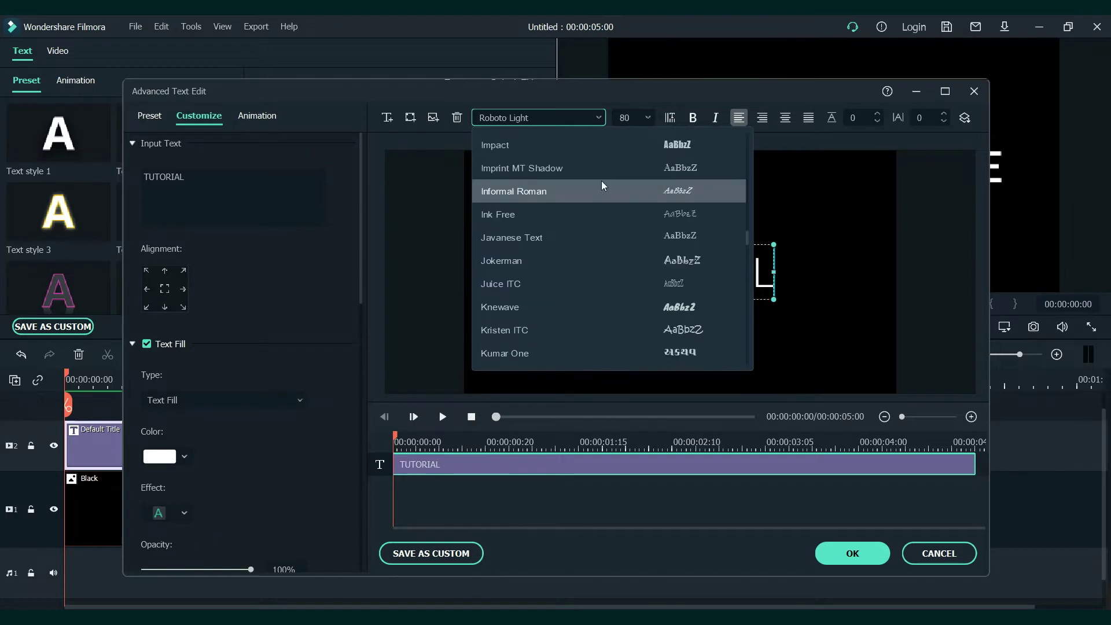
left_click(597, 152)
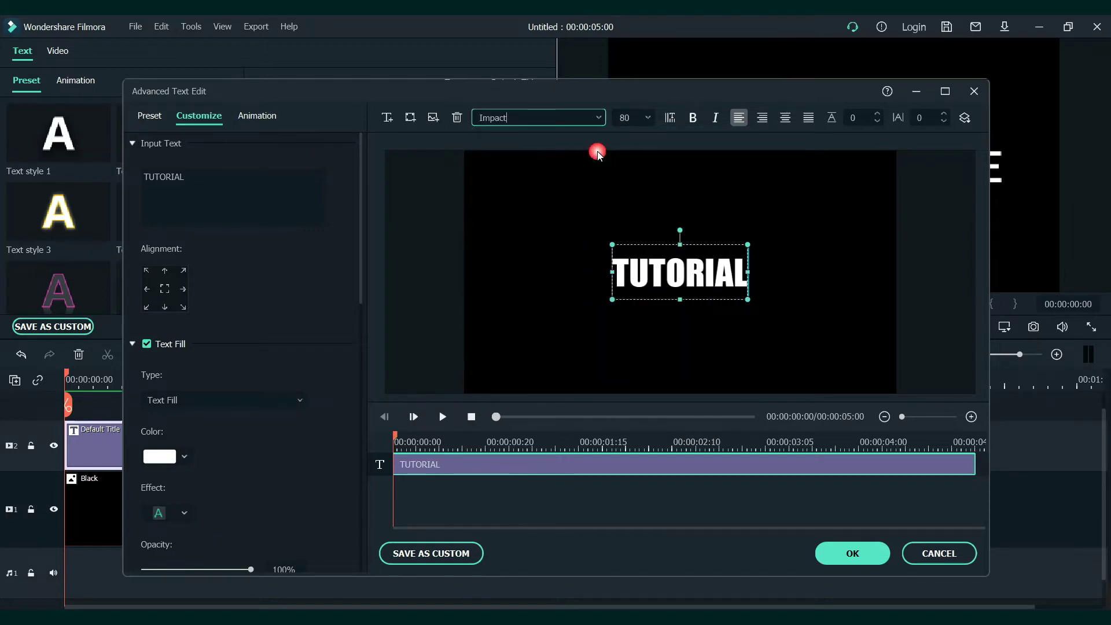
left_click(649, 118)
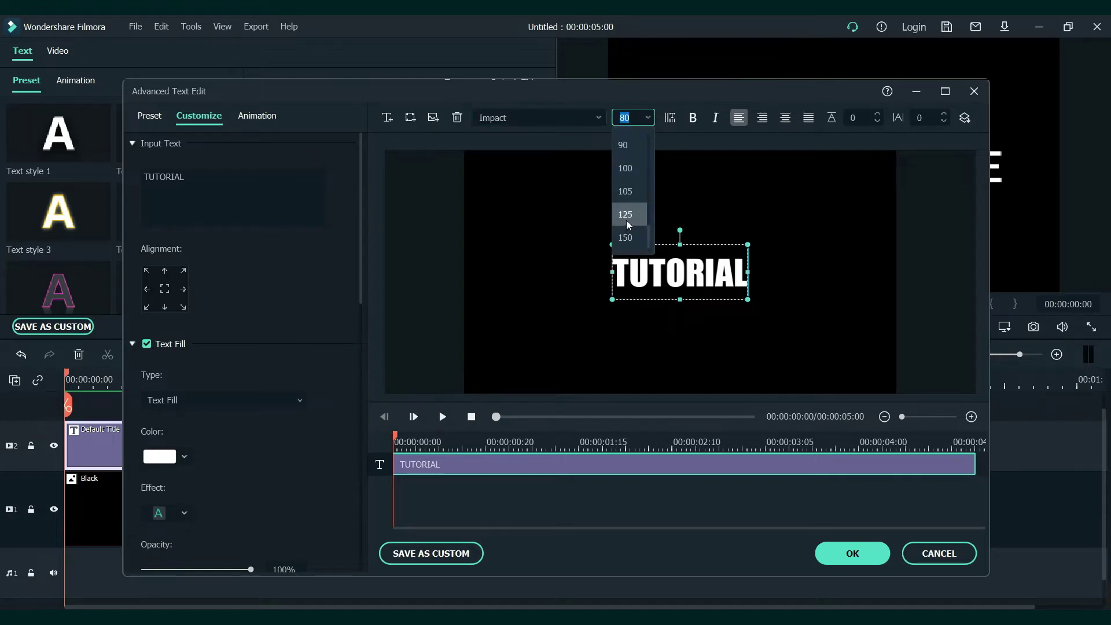
left_click(626, 216)
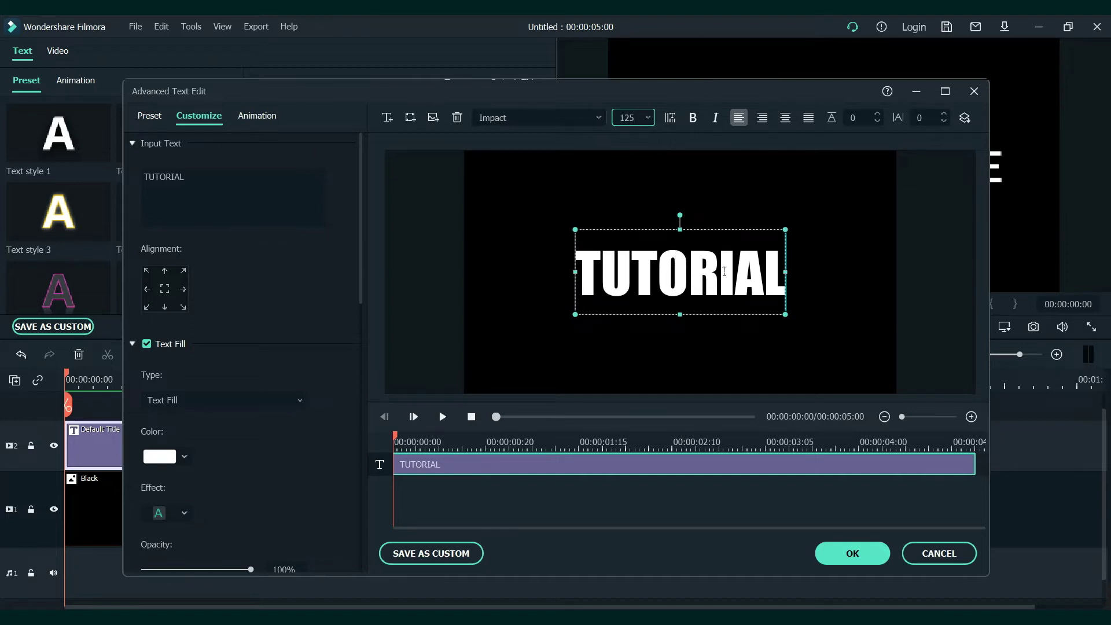
Step: Save a snapshot of the TUTORIAL title frame, then delete both clips from the timeline
left_click(842, 553)
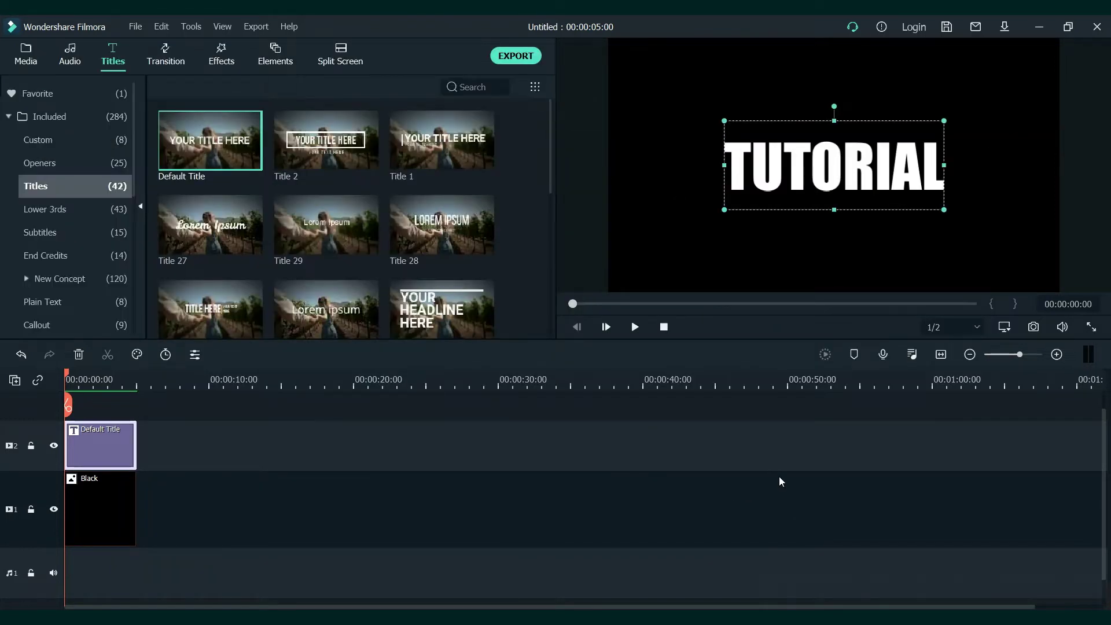
left_click(1033, 327)
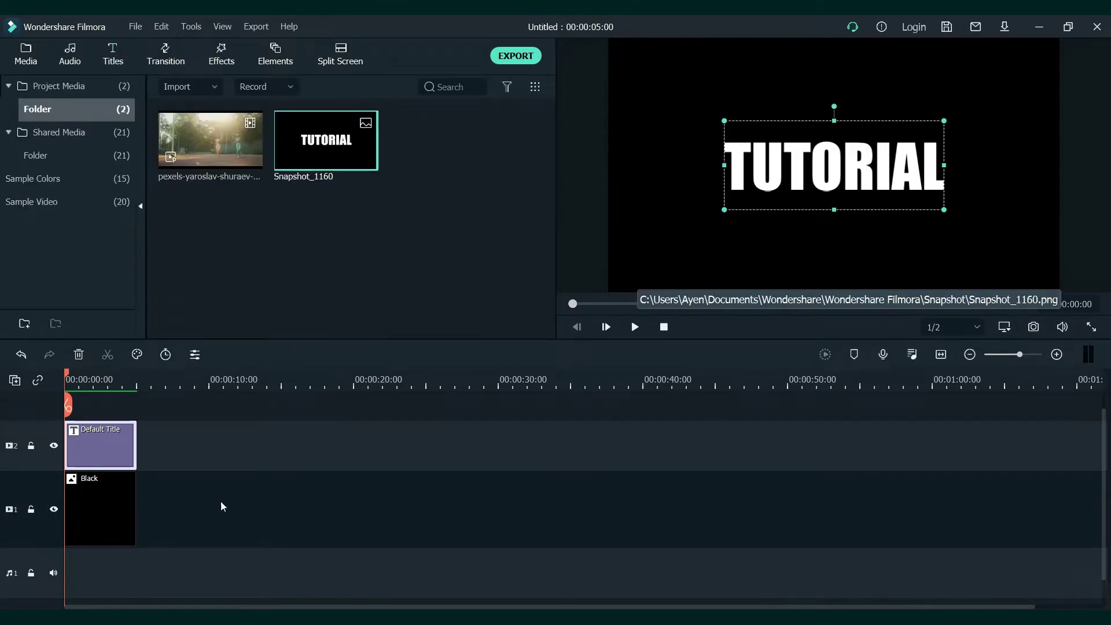
left_click_drag(273, 456, 121, 503)
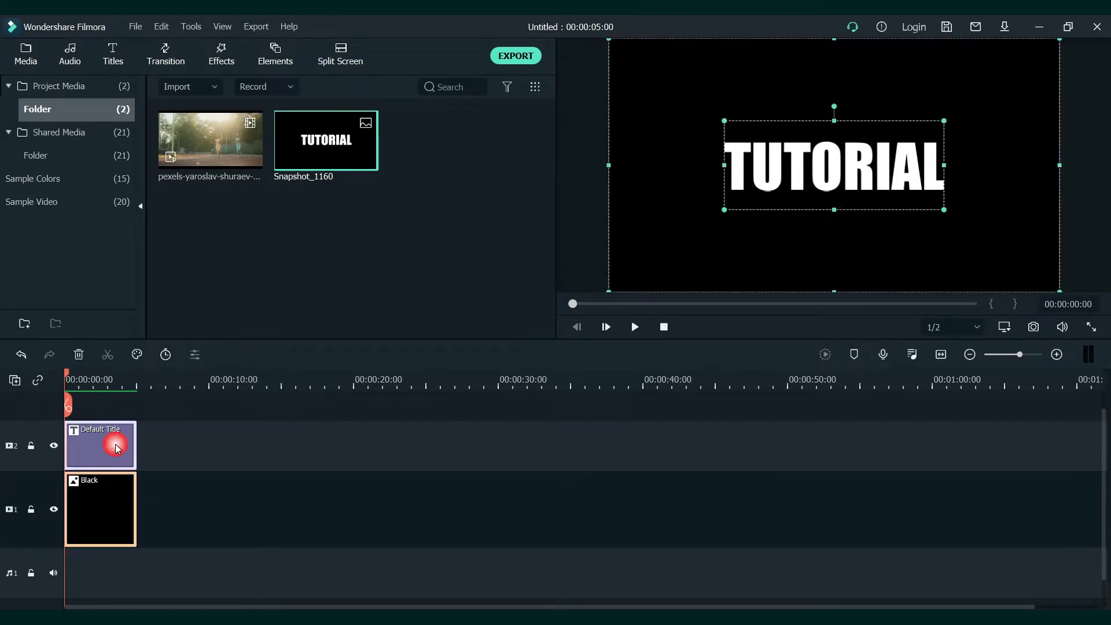
right_click(115, 444)
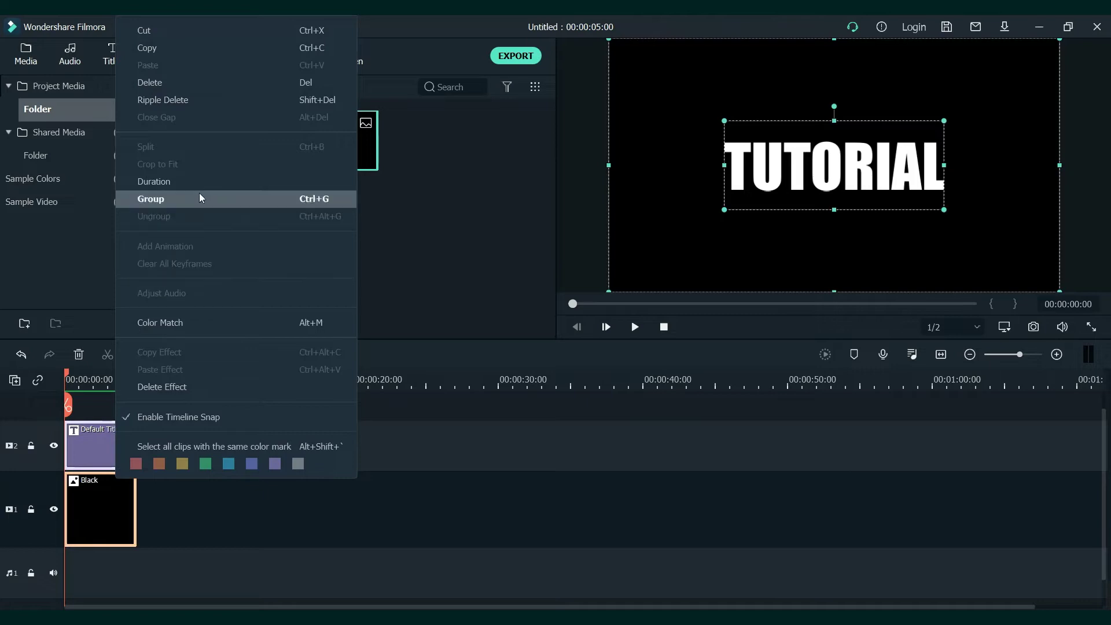
left_click(179, 83)
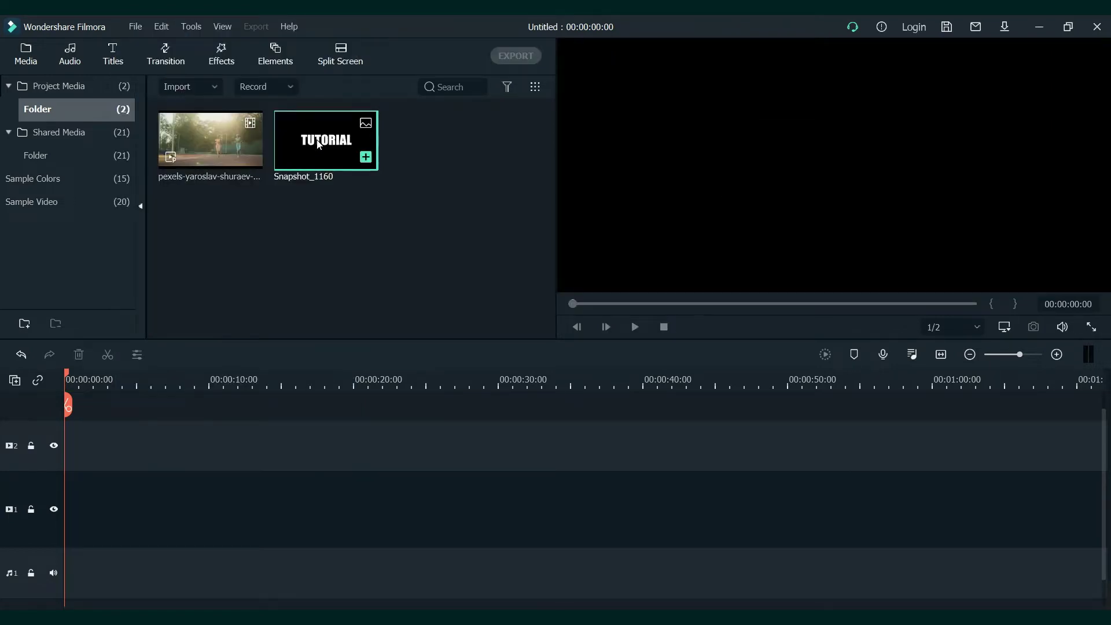
Step: Place Snapshot_1160 on the timeline and change its duration from 3 to 2 seconds
left_click_drag(318, 145, 61, 473)
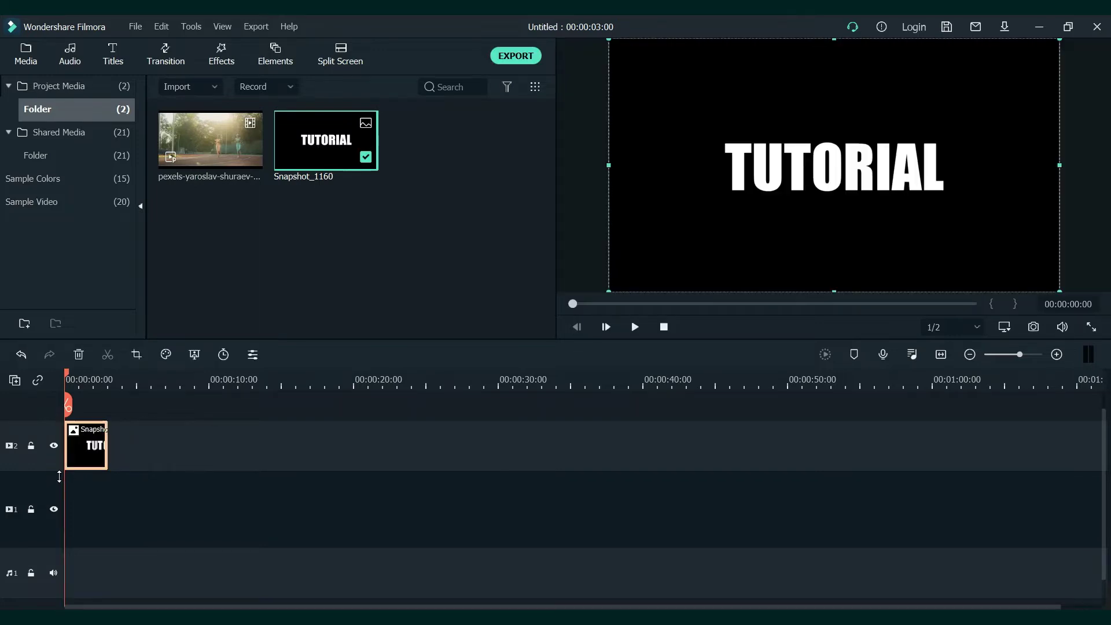
right_click(92, 445)
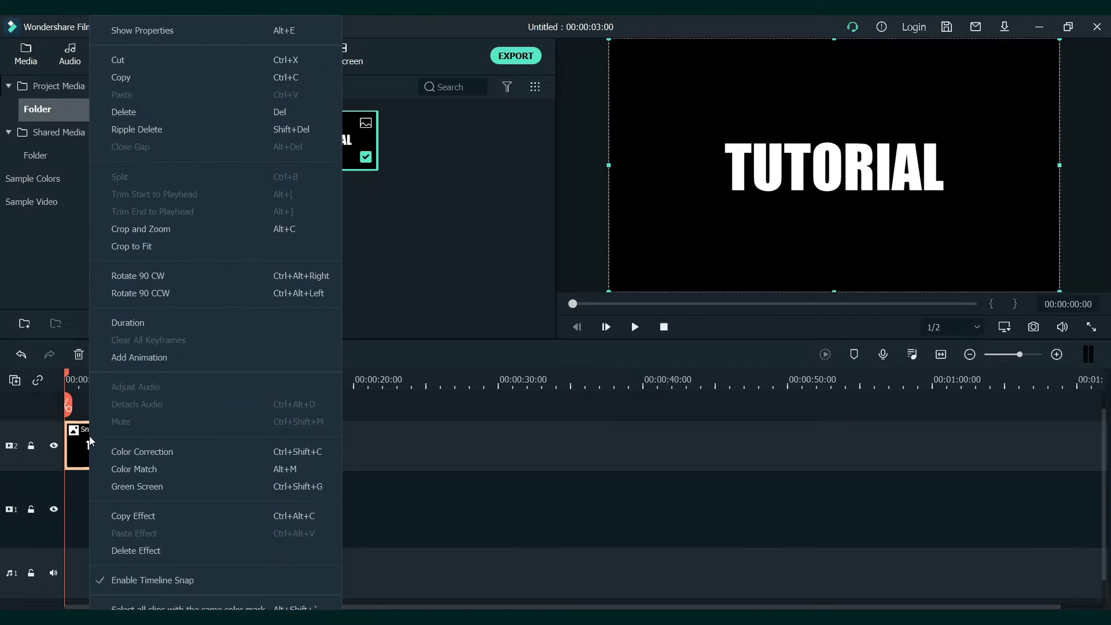
left_click(137, 323)
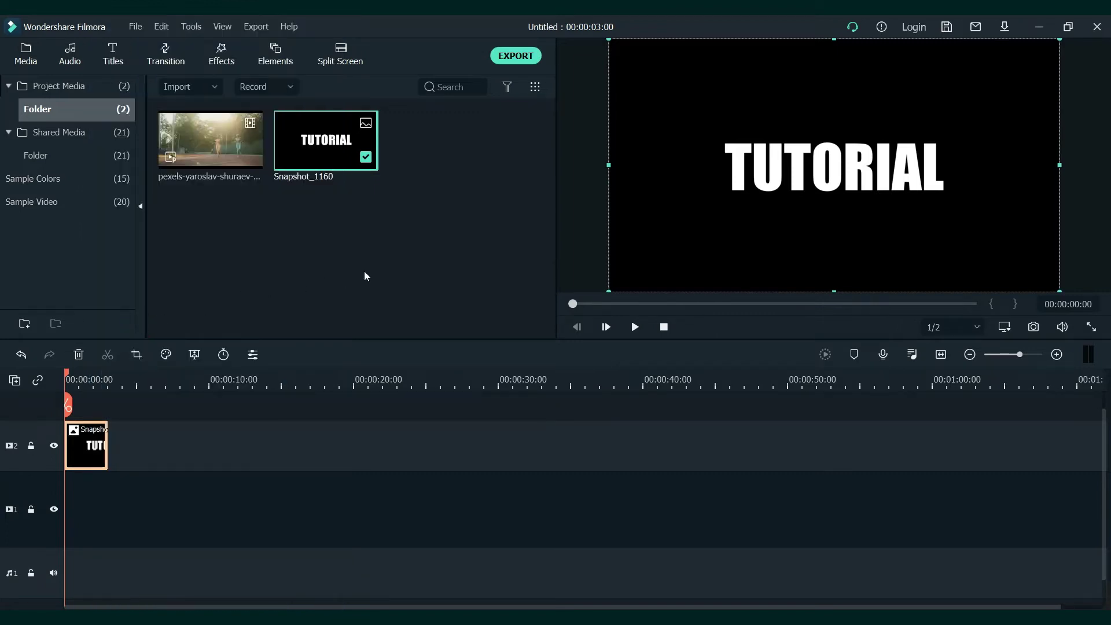
left_click(566, 261)
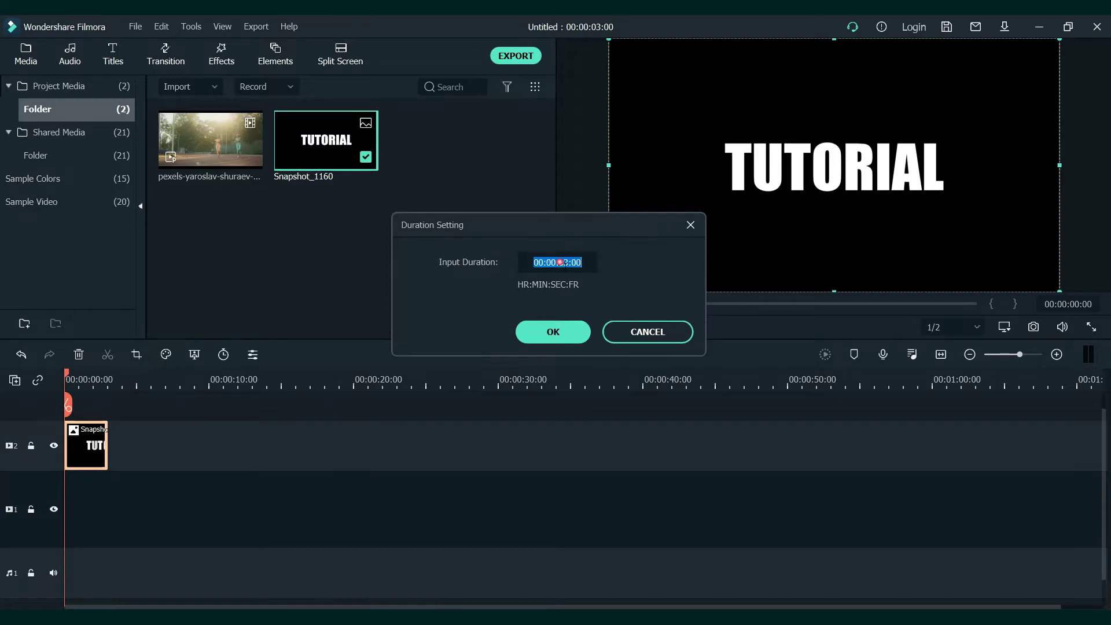
left_click(572, 267)
left_click(571, 267)
left_click(561, 338)
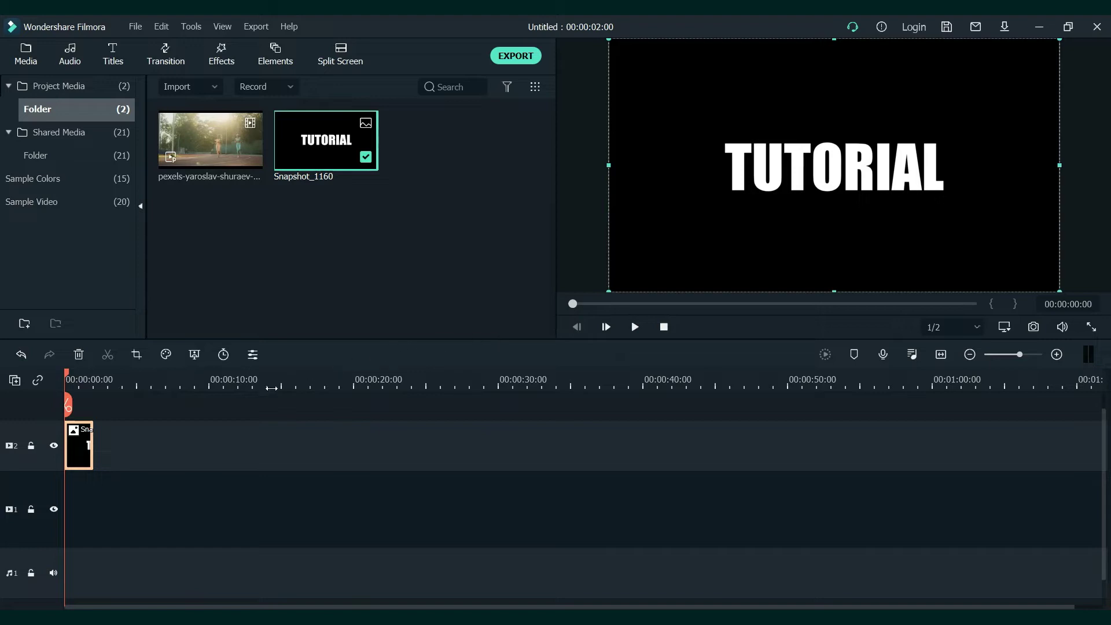
Step: Scale the TUTORIAL image up slightly in the preview and recentre it
left_click(940, 358)
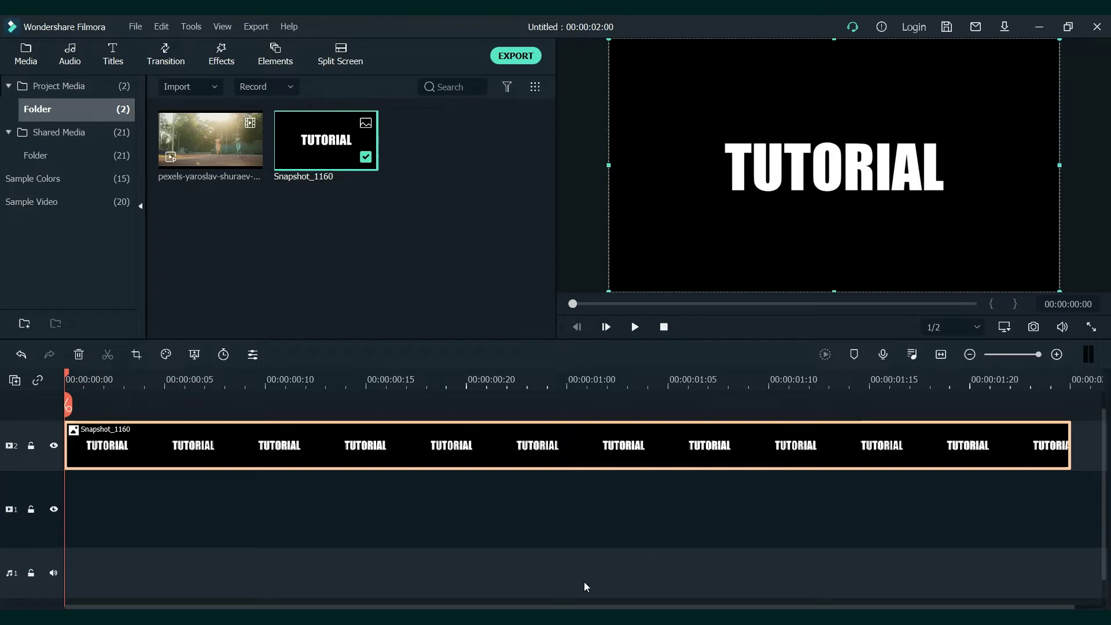
left_click_drag(608, 291, 562, 317)
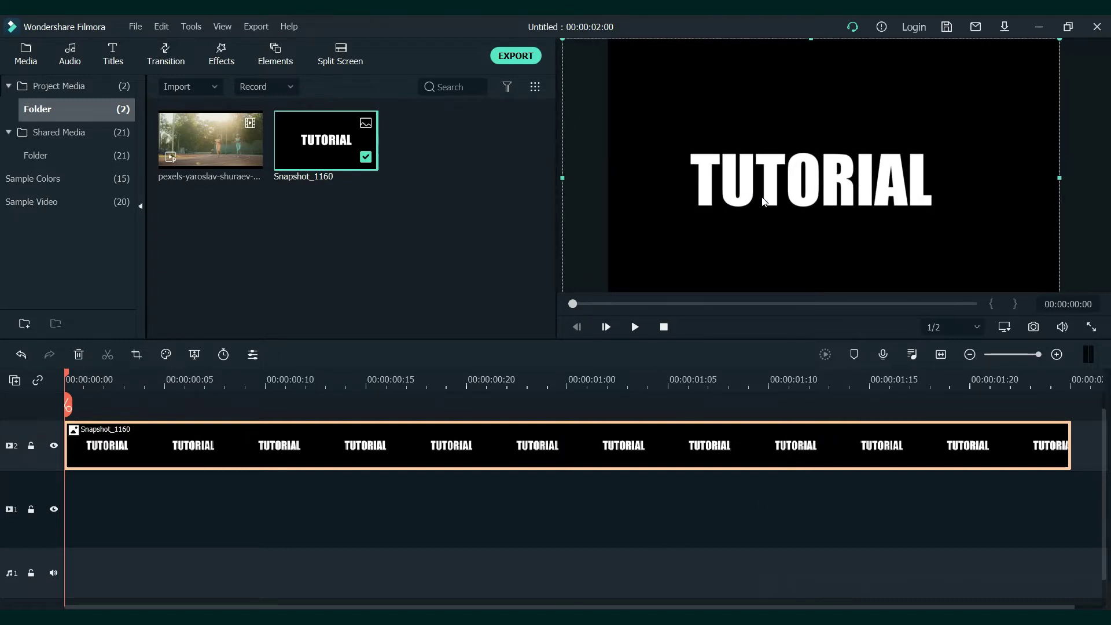
left_click_drag(763, 200, 796, 188)
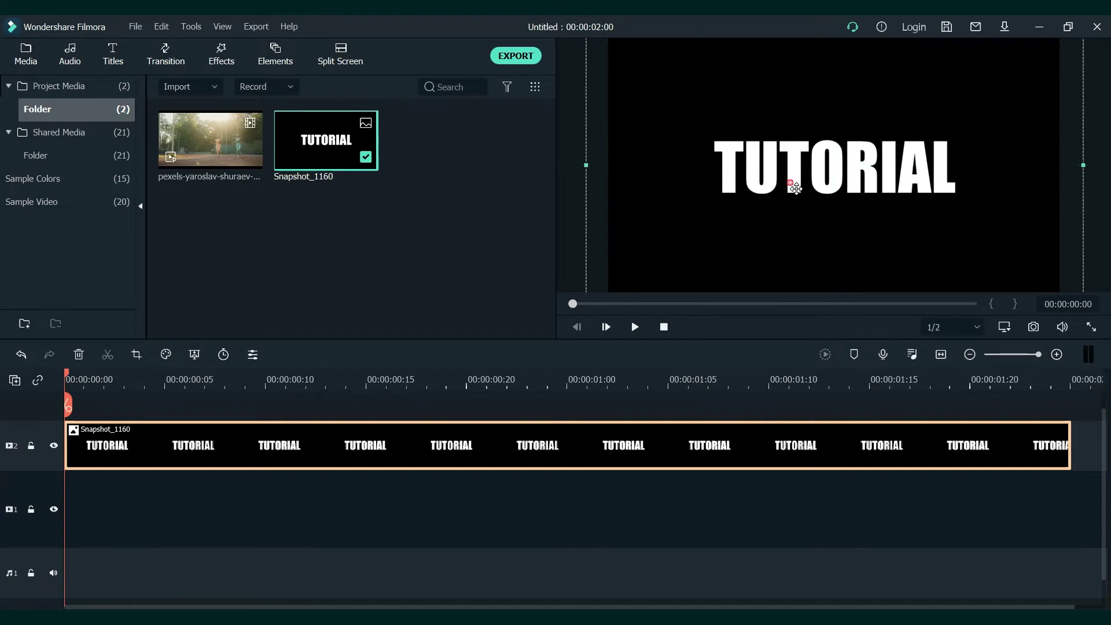
Step: Add a Pan & Zoom to the TUTORIAL clip, ending on a tiny box at the word's centre
right_click(357, 451)
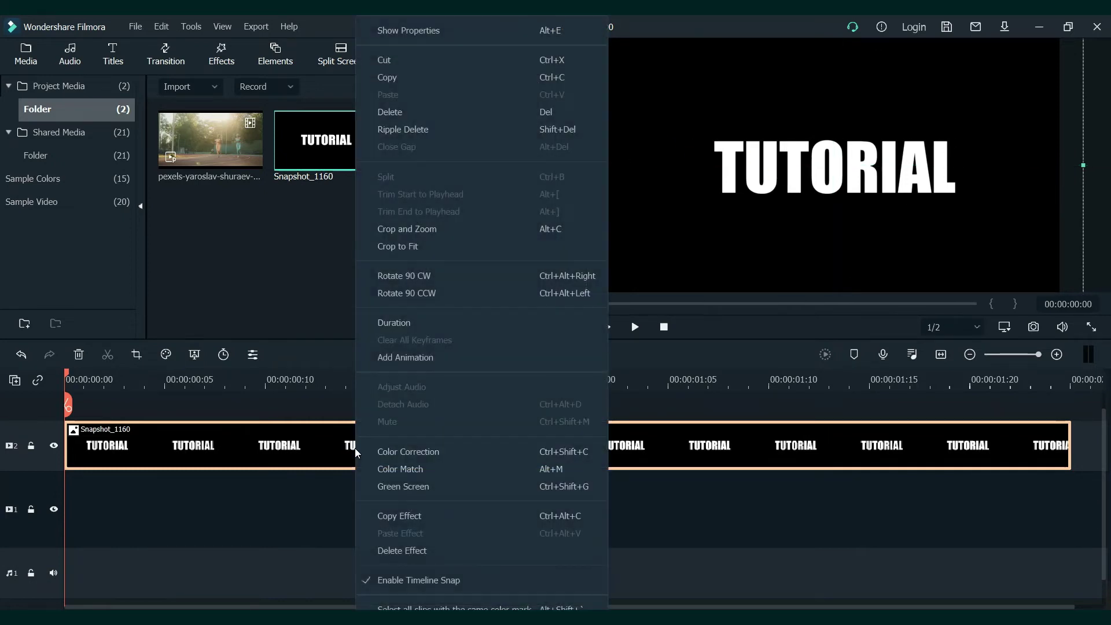
left_click(453, 230)
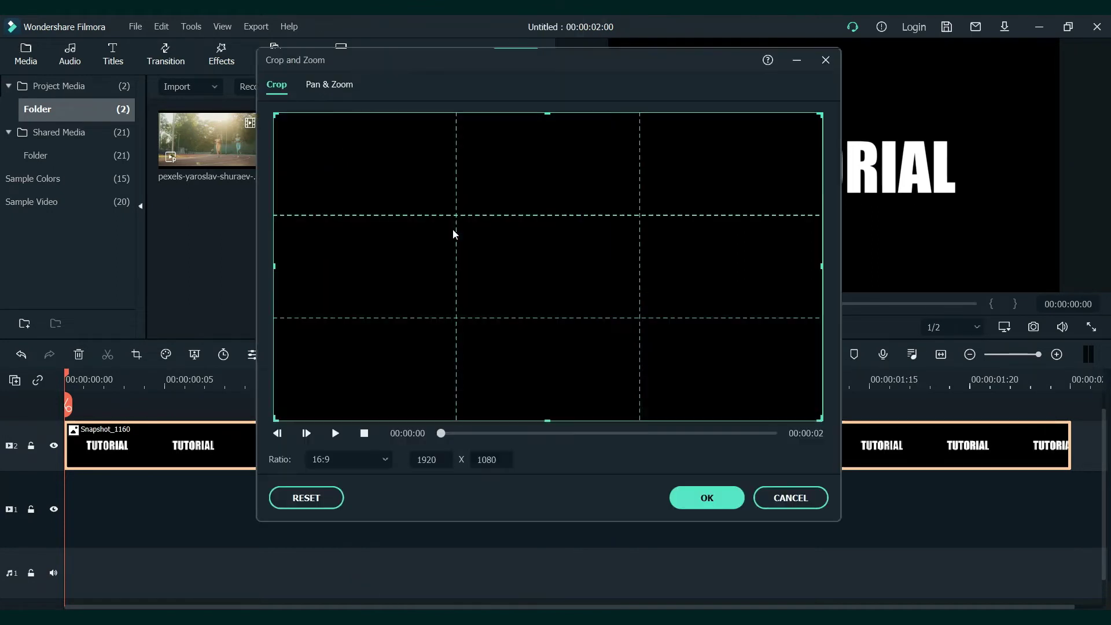
left_click(331, 86)
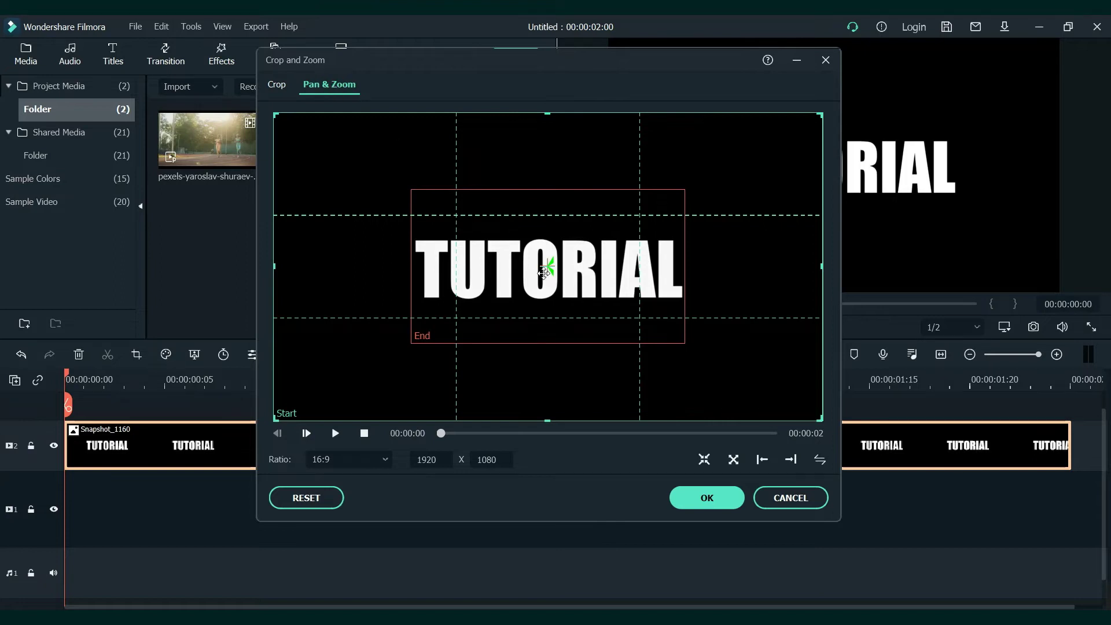
left_click(532, 267)
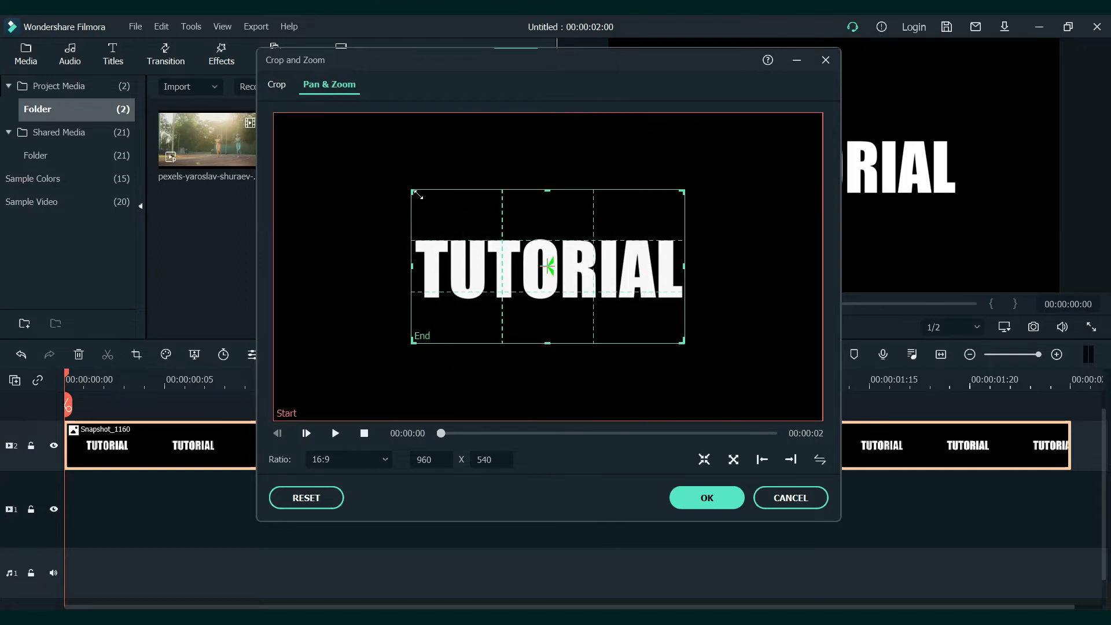
mouse_move(418, 195)
left_mouse_down()
mouse_move(539, 292)
mouse_move(596, 298)
mouse_move(675, 369)
mouse_move(647, 323)
mouse_move(564, 274)
left_mouse_up()
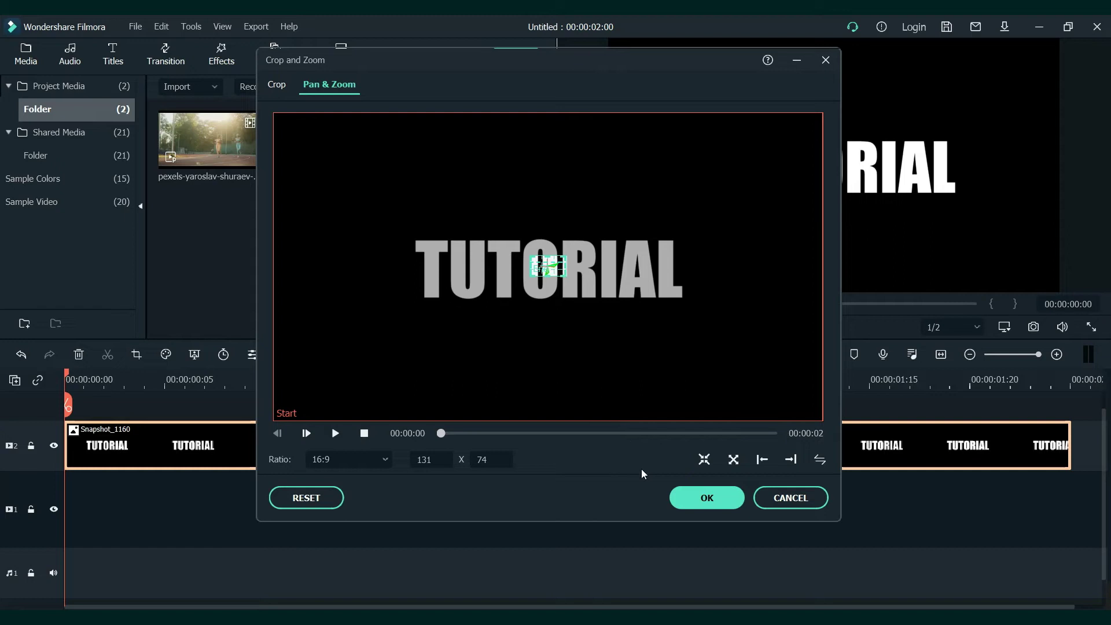
left_click(695, 500)
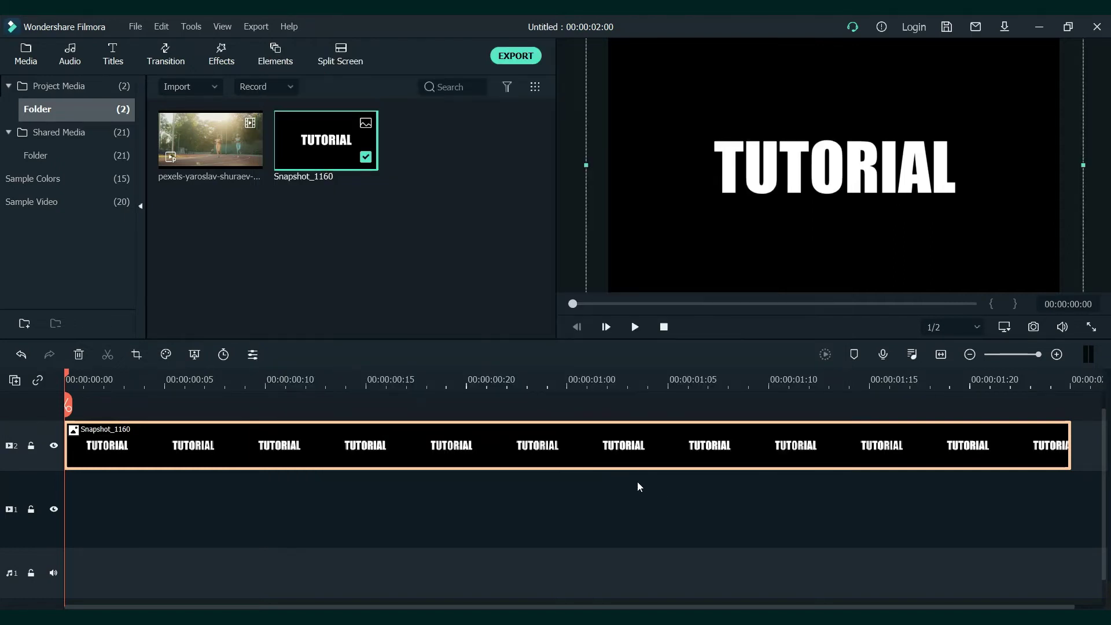
Step: Scrub through the TUTORIAL clip to its final, fully zoomed striped frame
left_click_drag(68, 405, 843, 475)
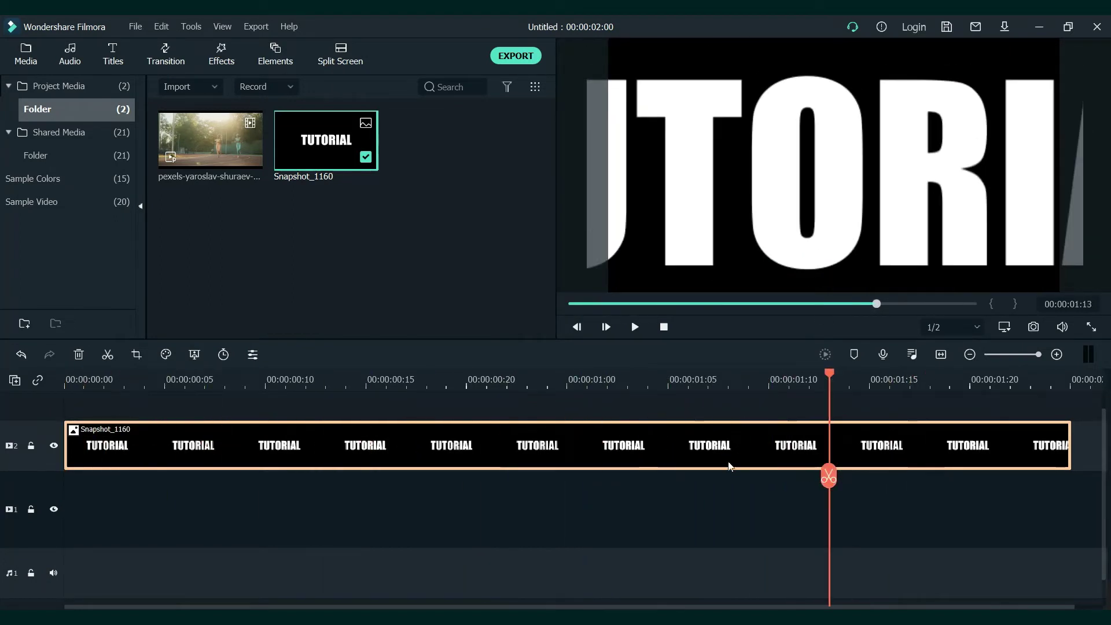
left_click_drag(830, 476, 1076, 469)
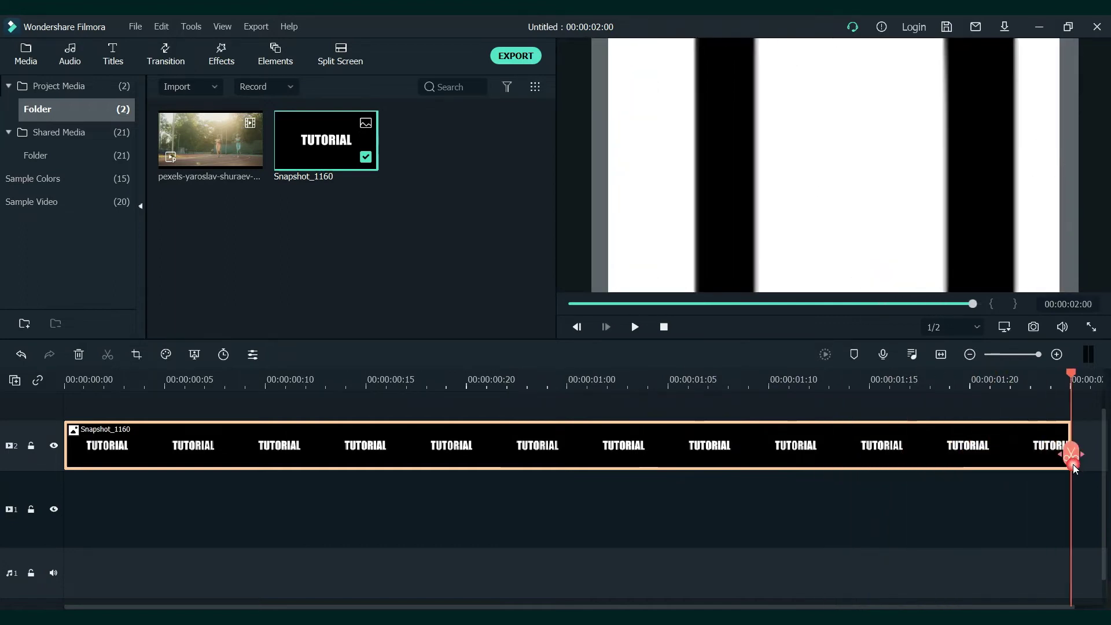
Step: Capture Snapshot_1161 of the striped final frame and add it after the TUTORIAL clip
left_click(1033, 327)
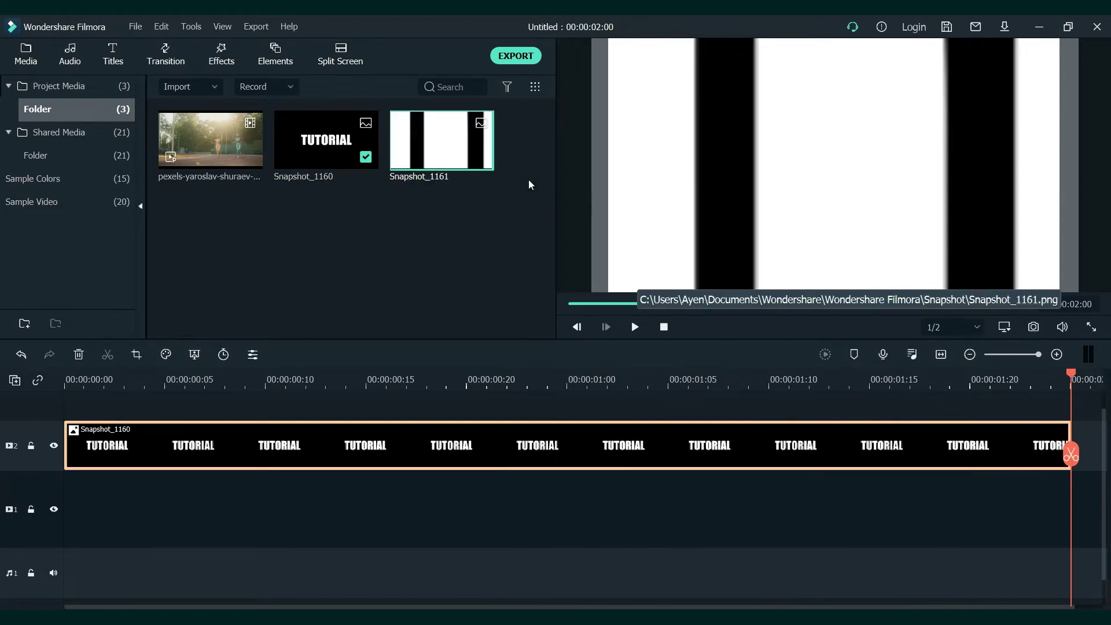
left_click(1036, 402)
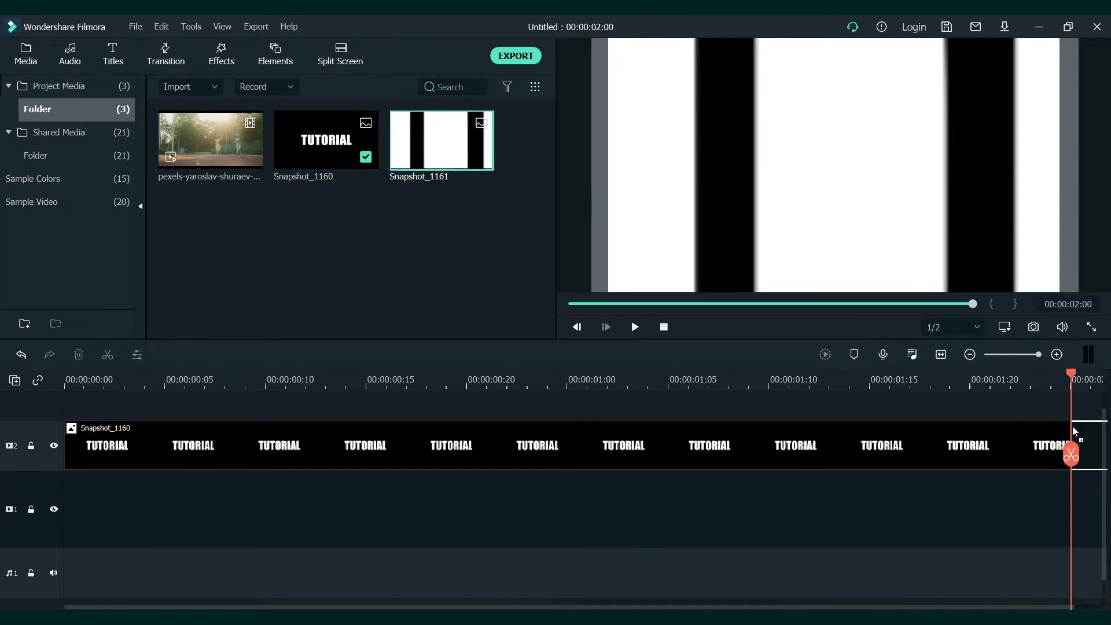
left_click(942, 356)
left_click(942, 355)
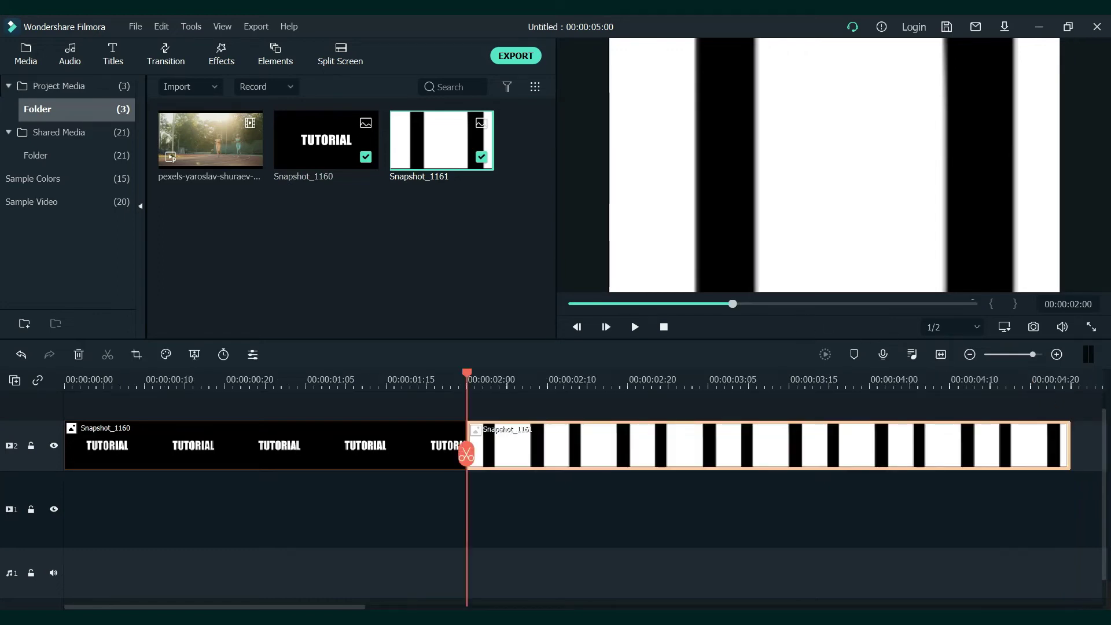
Step: Shorten Snapshot_1161 from 3 seconds to 10 frames (00:00:00:10)
right_click(524, 446)
left_click(575, 317)
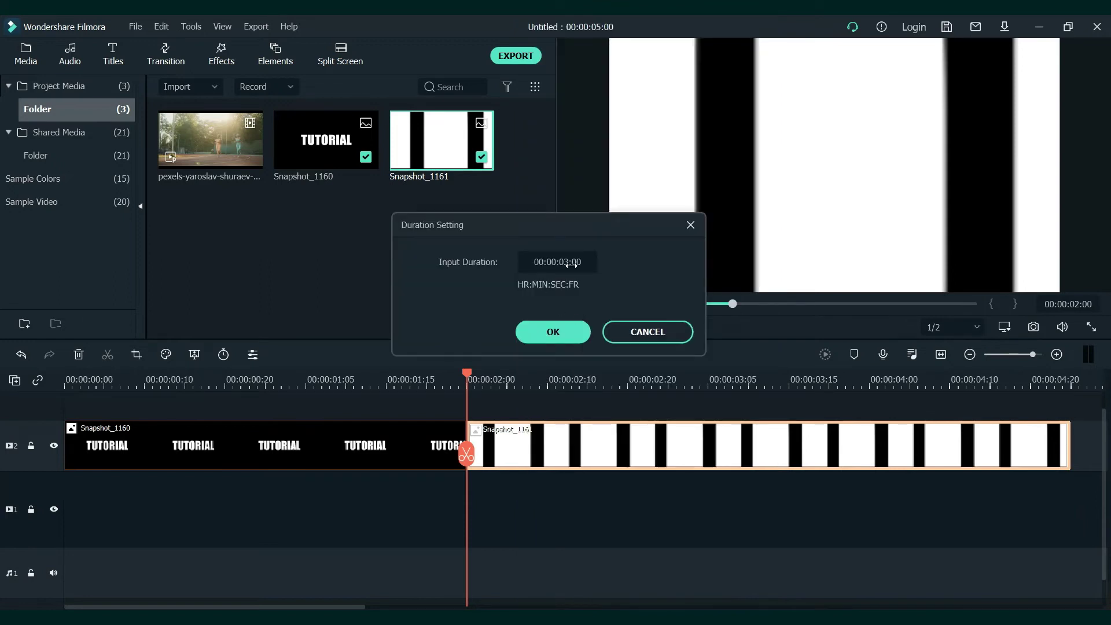
left_click(571, 263)
left_click(571, 265)
left_click(567, 264)
key("BackSpace")
type("1")
left_click(575, 272)
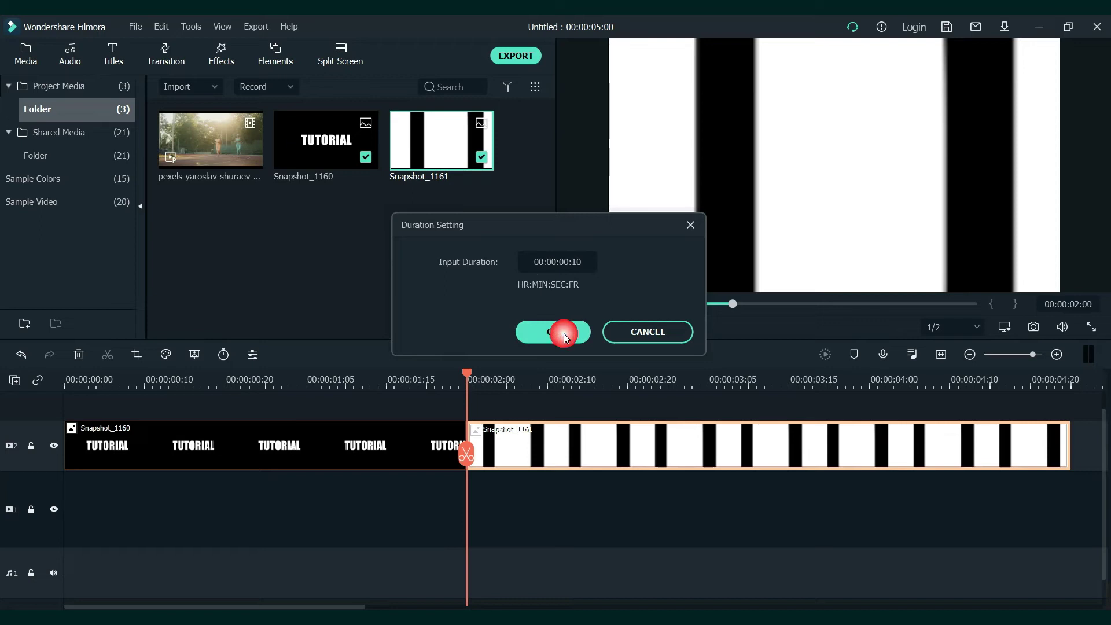
left_click(563, 334)
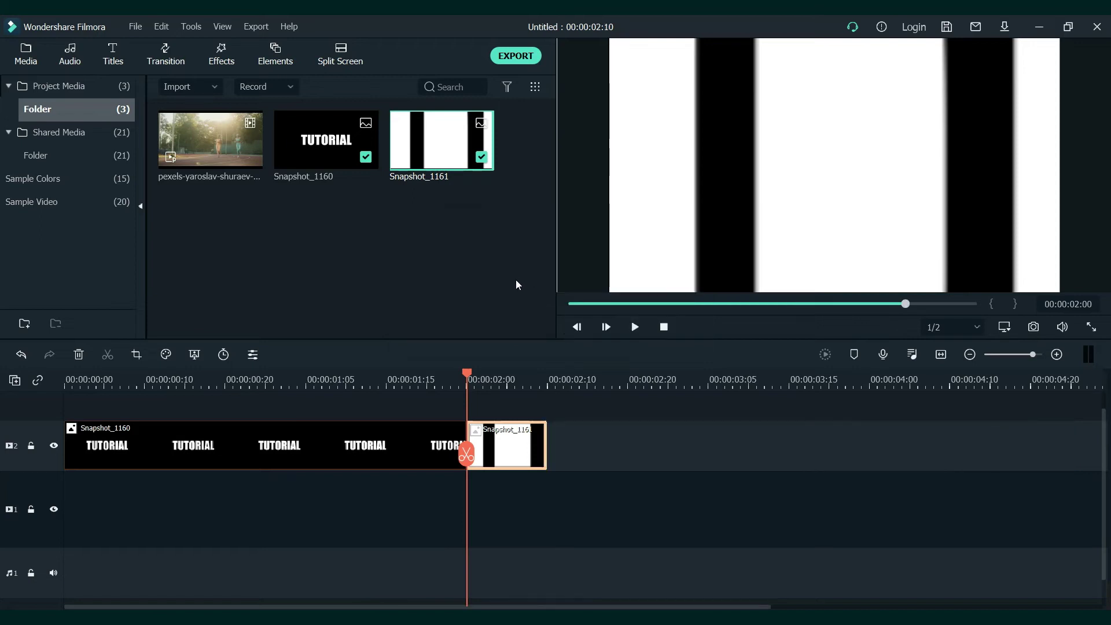
Step: In the striped clip's Pan & Zoom, shrink the Start box slightly and nudge it left
right_click(498, 431)
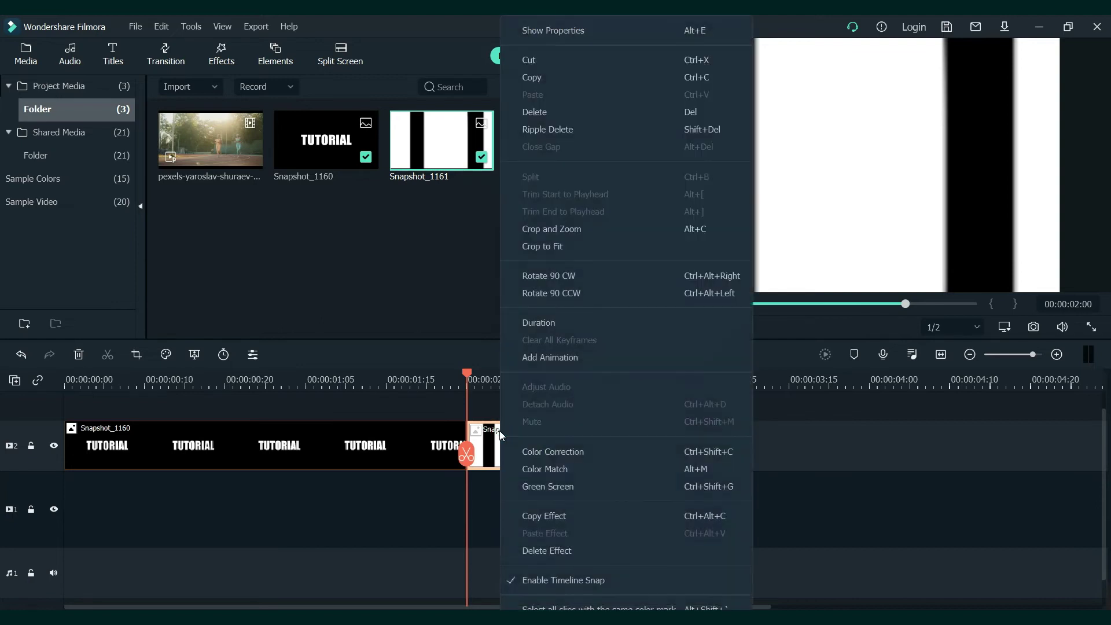
left_click(579, 235)
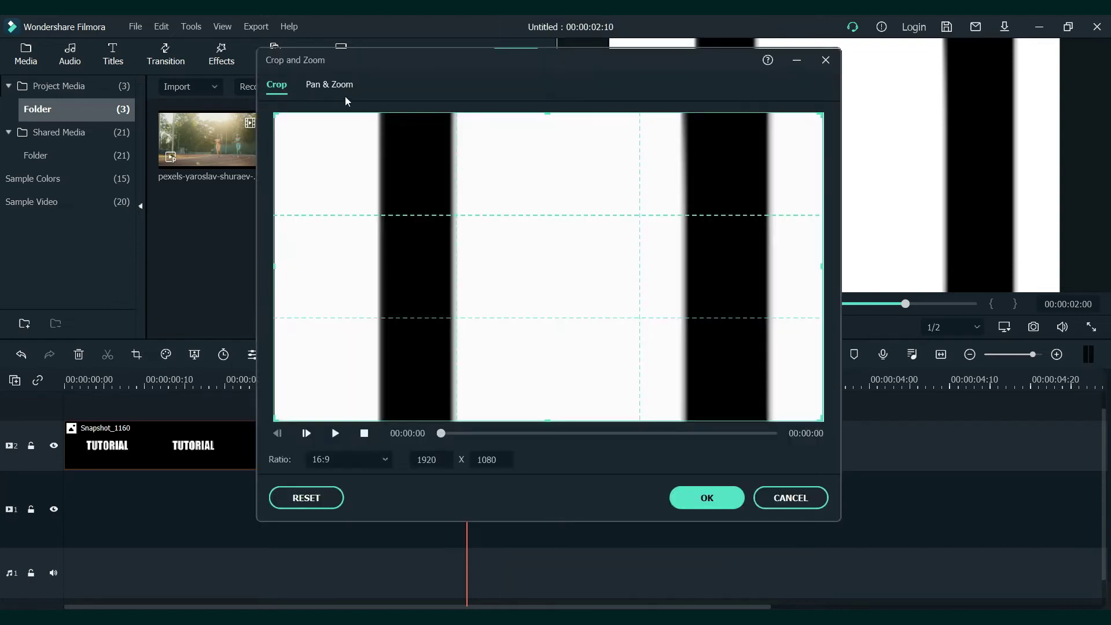
left_click(335, 86)
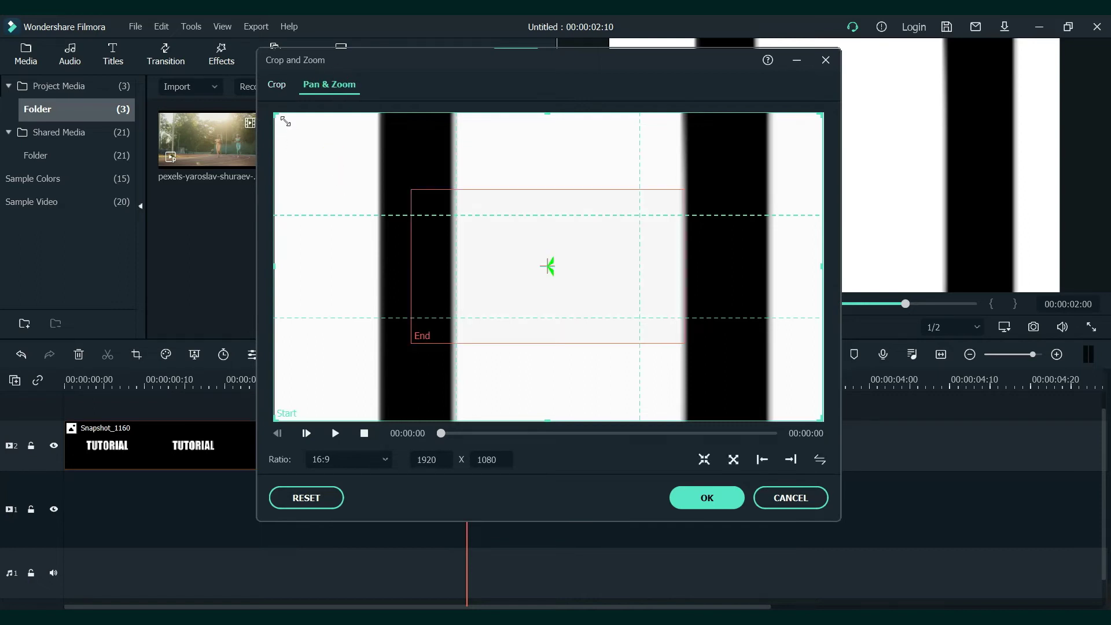
left_click_drag(284, 121, 285, 119)
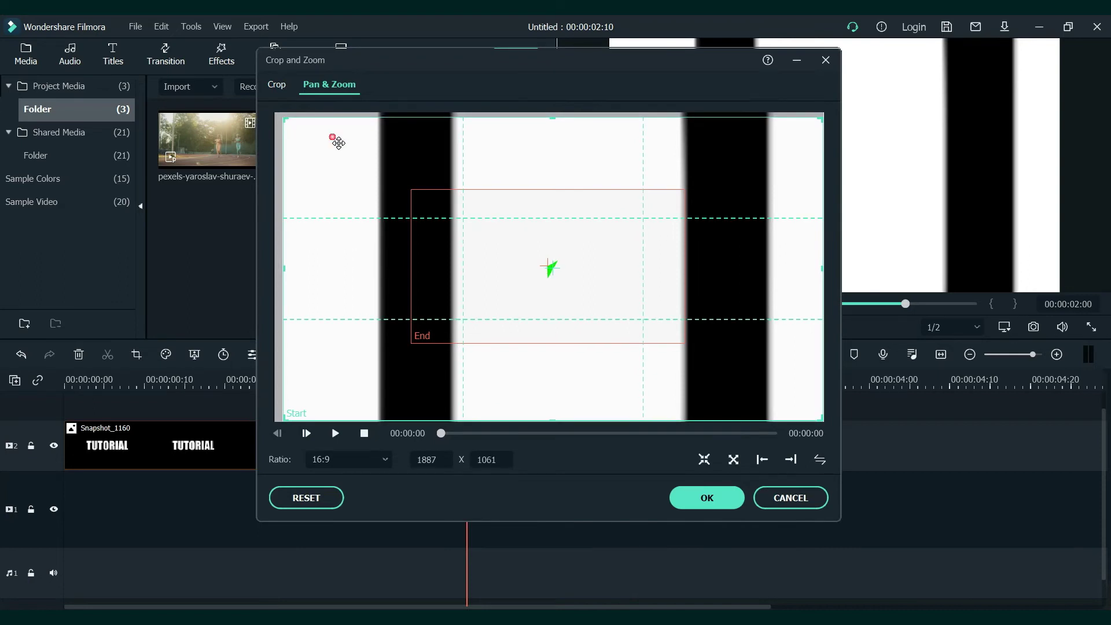
left_click_drag(365, 218, 359, 218)
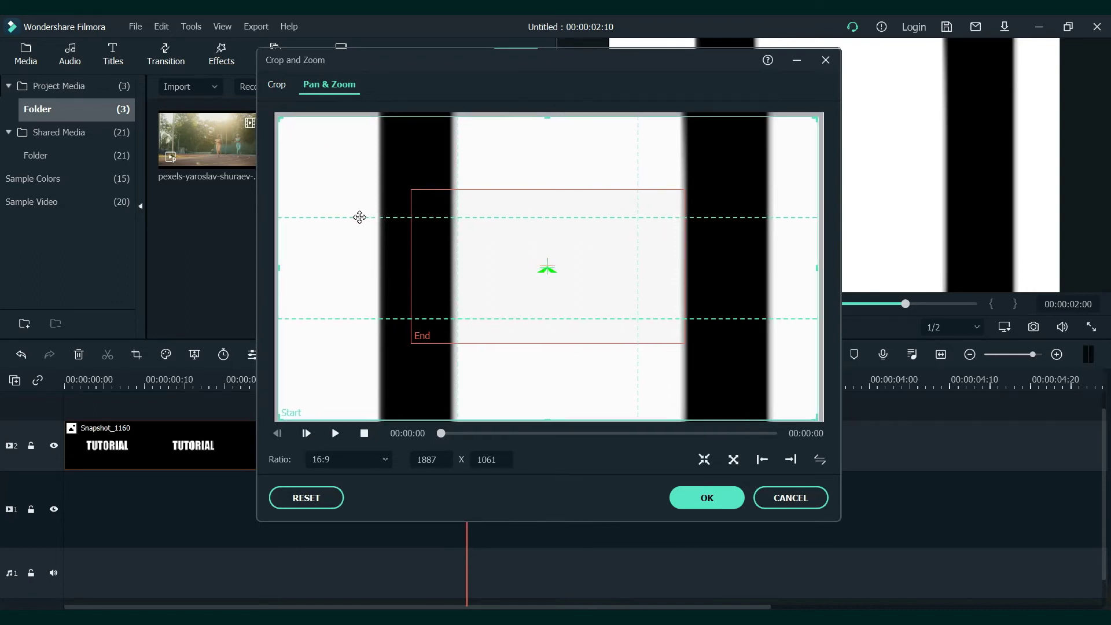
Step: Shrink and raise the End box to a tighter 772 x 434 central view and apply
left_click(462, 241)
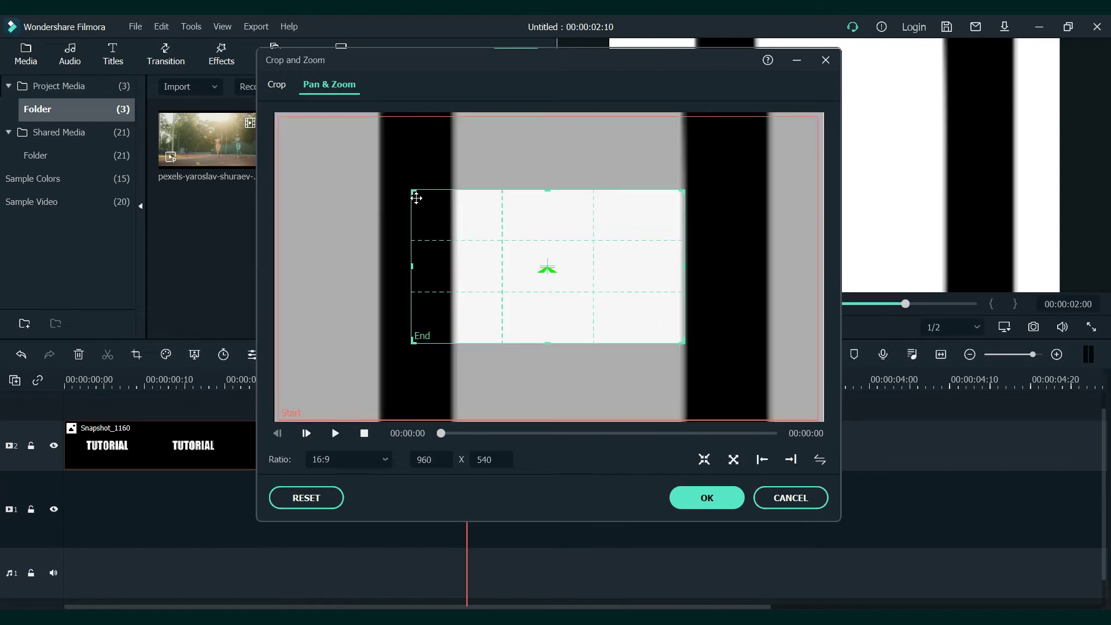
left_click(440, 218)
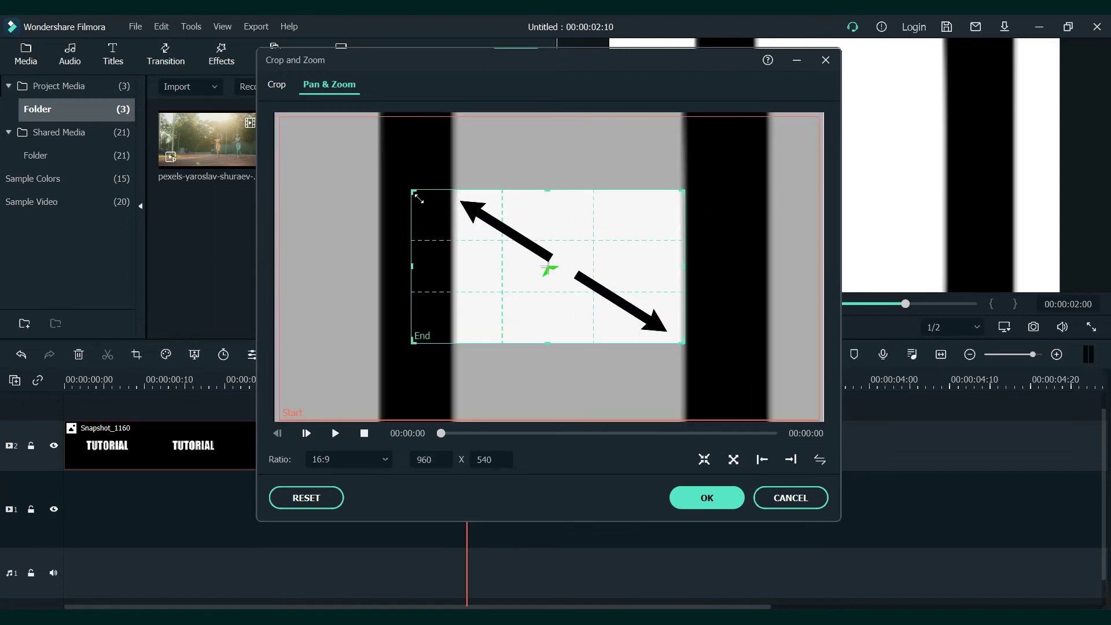
left_click_drag(418, 197, 459, 255)
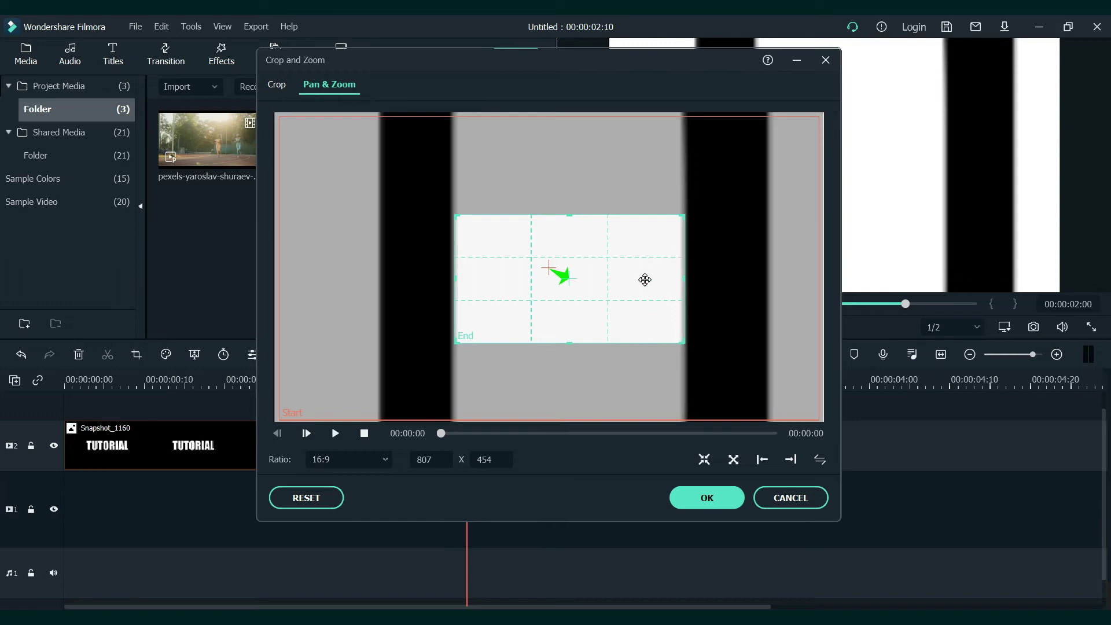
left_click_drag(644, 279, 644, 276)
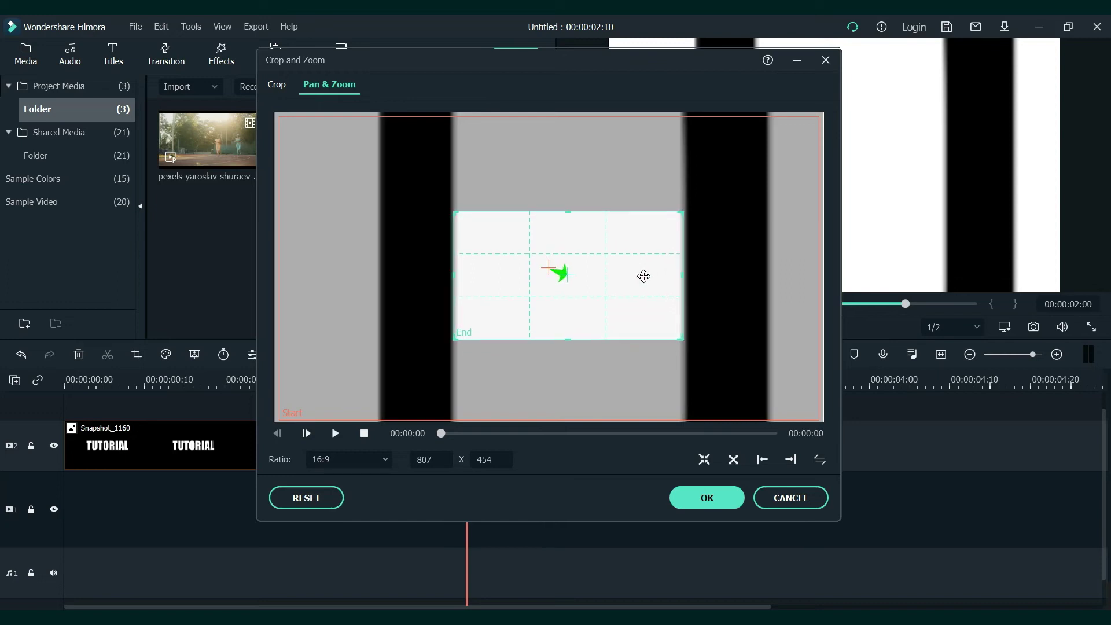
left_click_drag(687, 217, 644, 242)
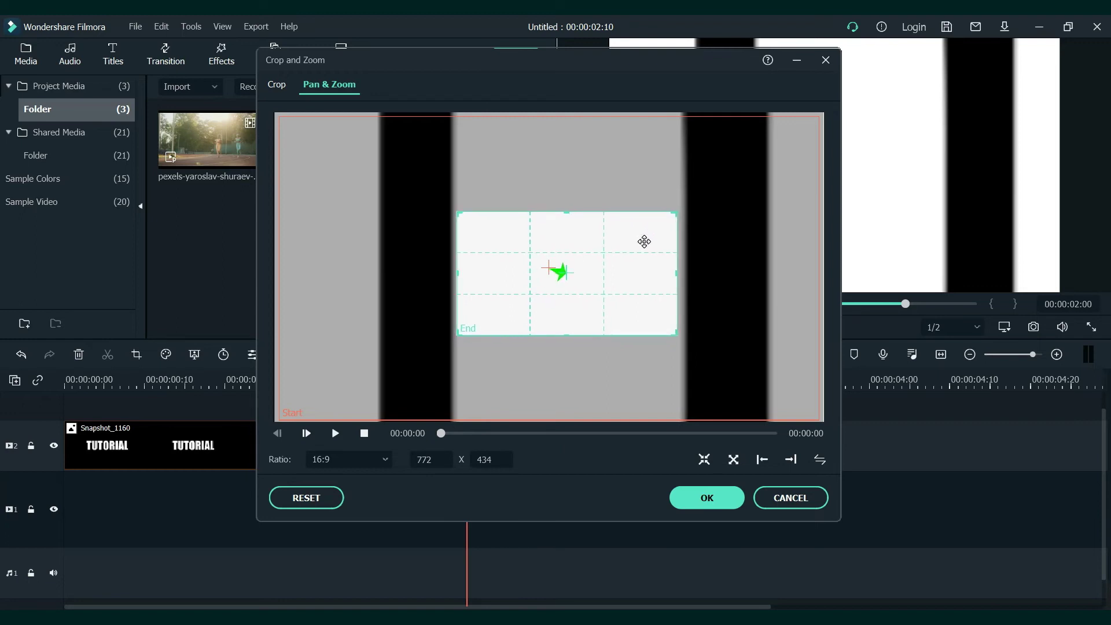
left_click(685, 502)
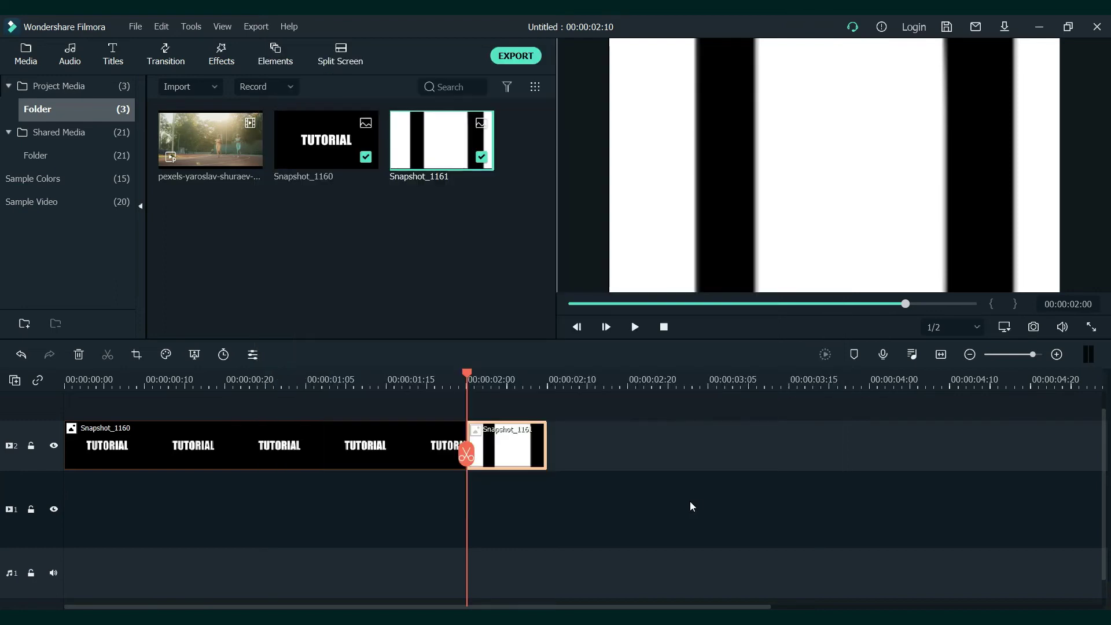
Step: Place the pexels park video on track 1 under the snapshots, then select Snapshot_1160
left_click_drag(247, 331, 191, 457)
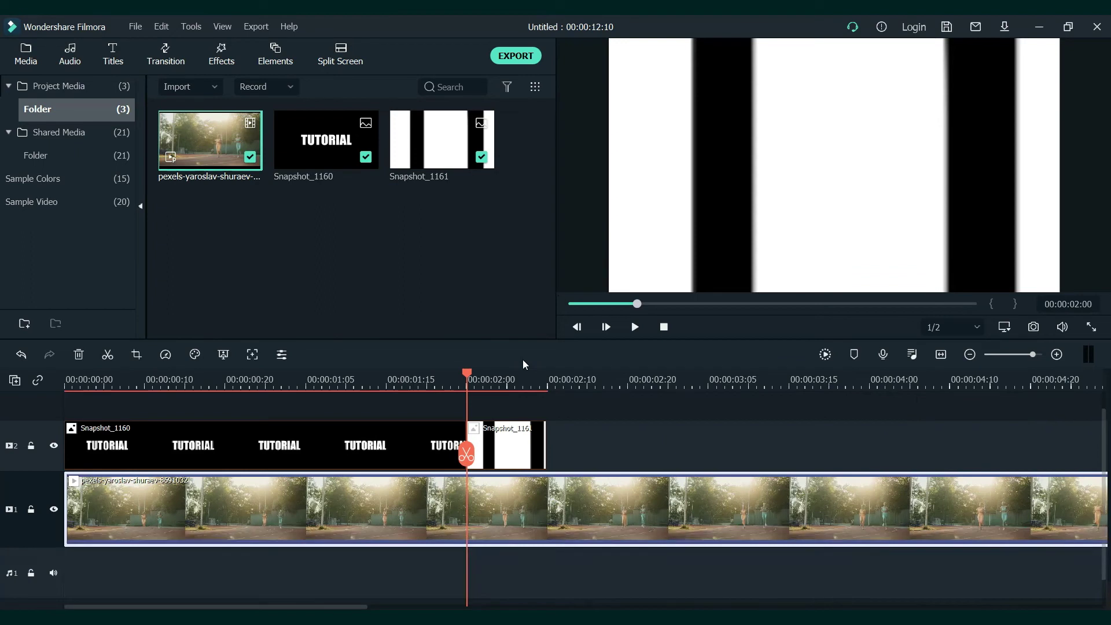
key("Left")
key("Left")
key("Left")
key("Left")
key("Left")
key("Left")
key("Left")
key("Left")
key("Left")
key("Left")
key("Left")
key("Left")
key("Left")
key("Left")
key("Left")
key("Left")
key("Left")
key("Left")
key("Left")
key("Left")
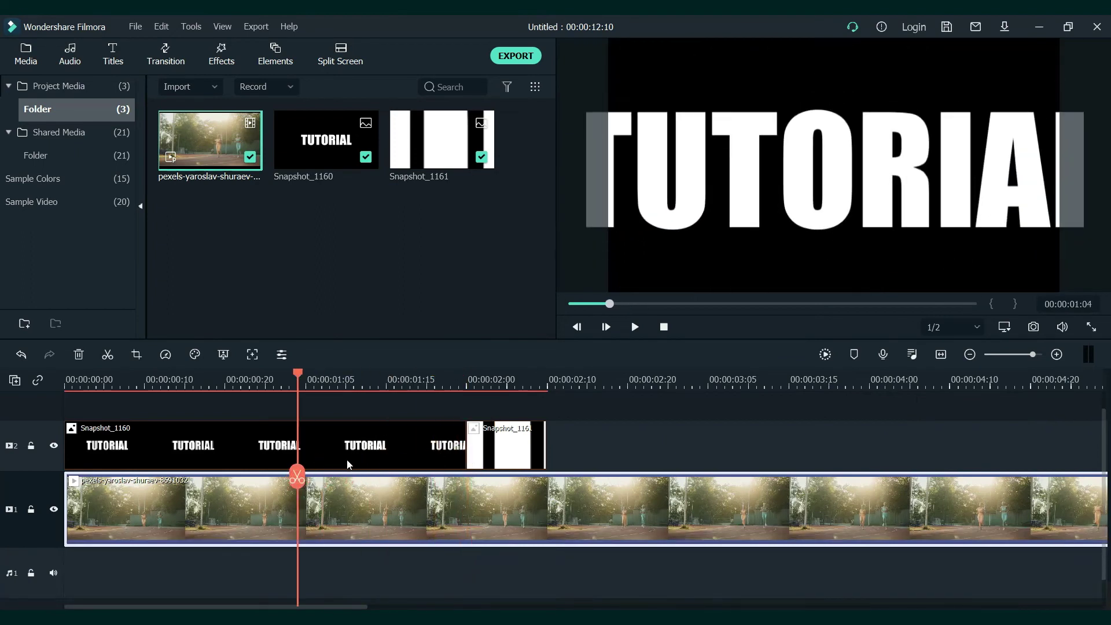
left_click(352, 449)
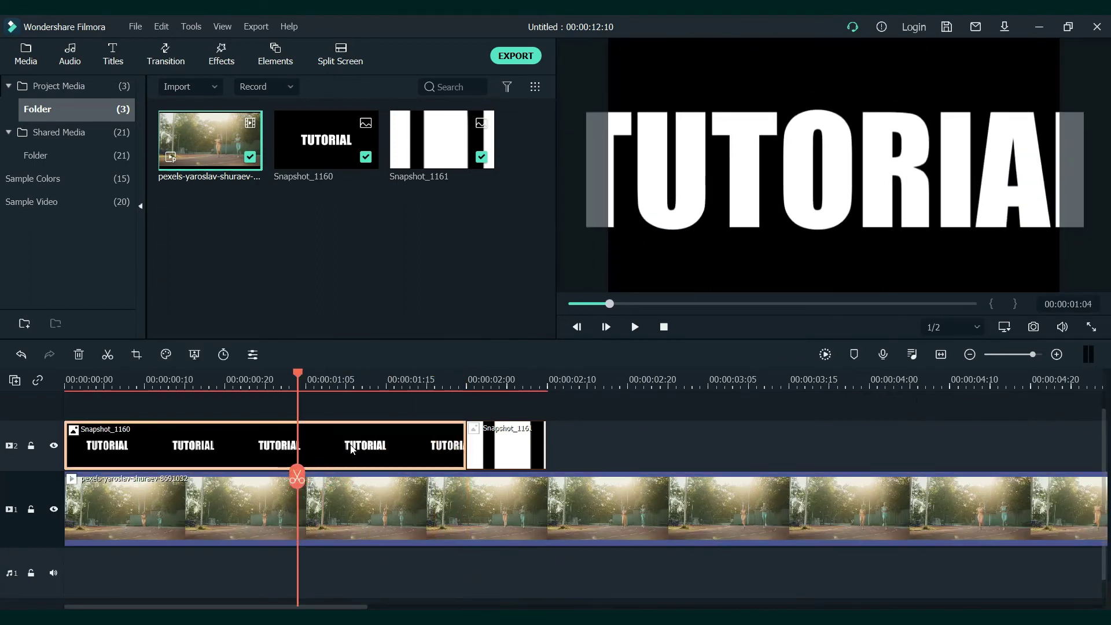
Step: Set Snapshot_1160's Compositing blending mode to Multiply and preview the blended TUTORIAL text
double_click(350, 447)
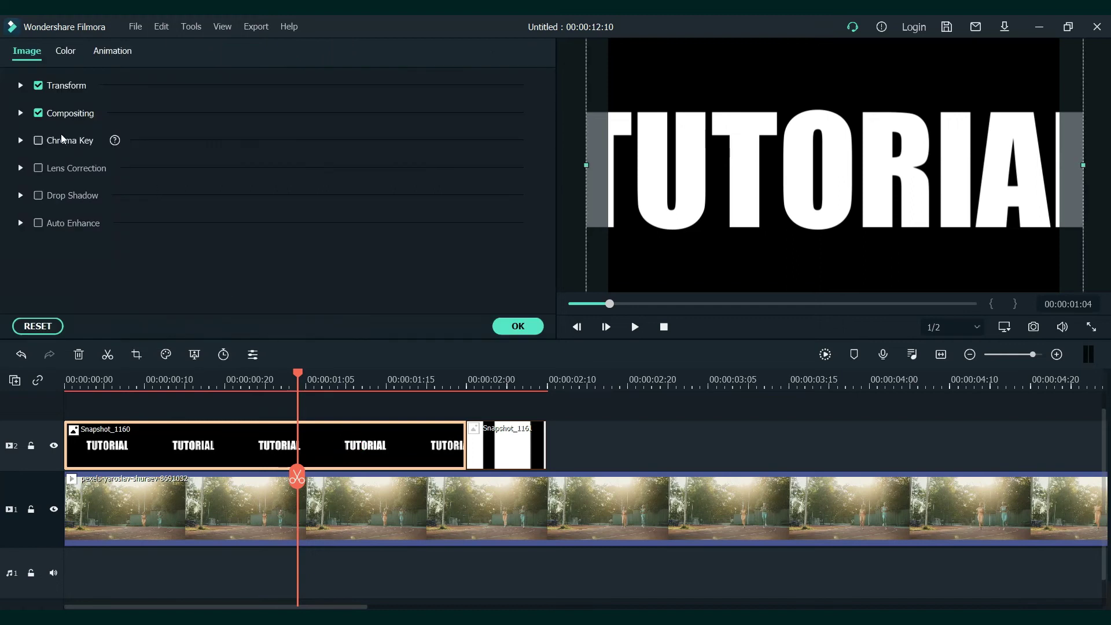
left_click(21, 113)
left_click(200, 153)
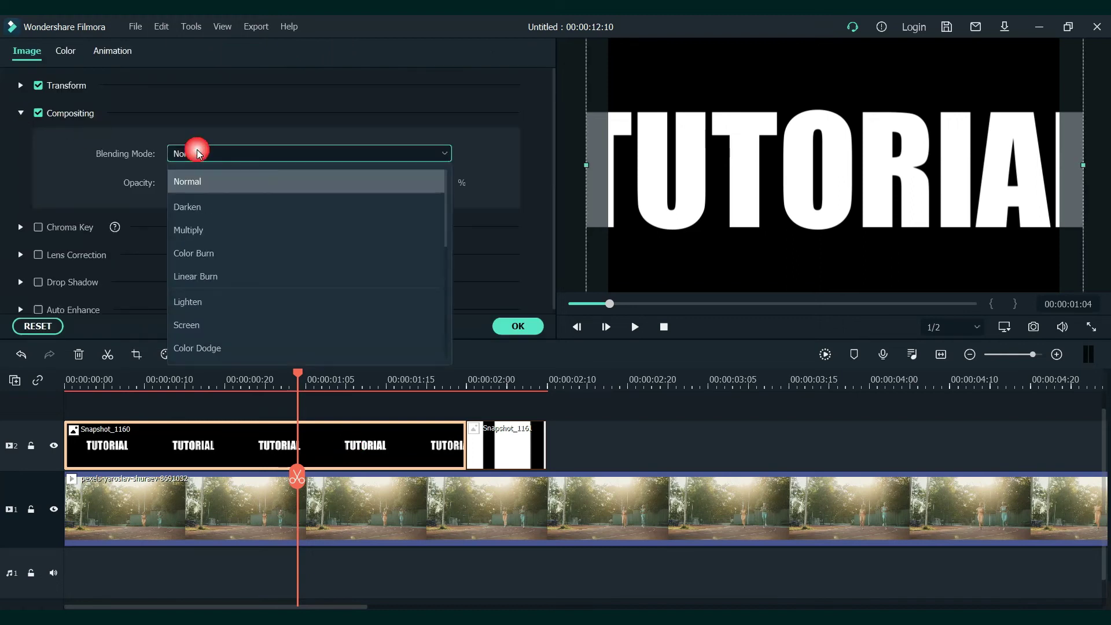
left_click(180, 232)
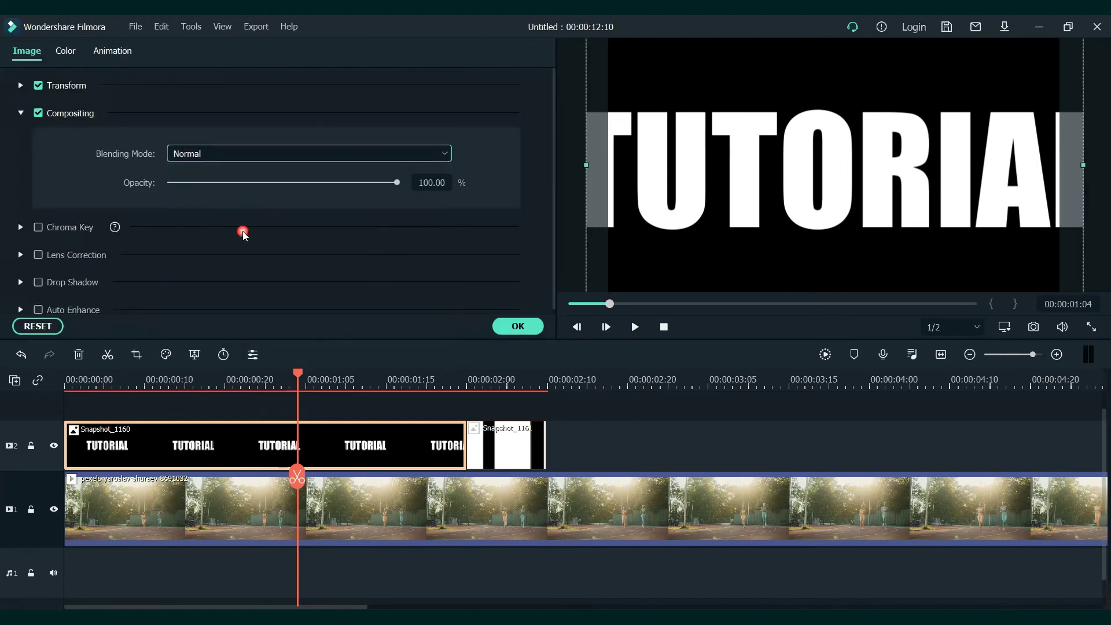
left_click(517, 326)
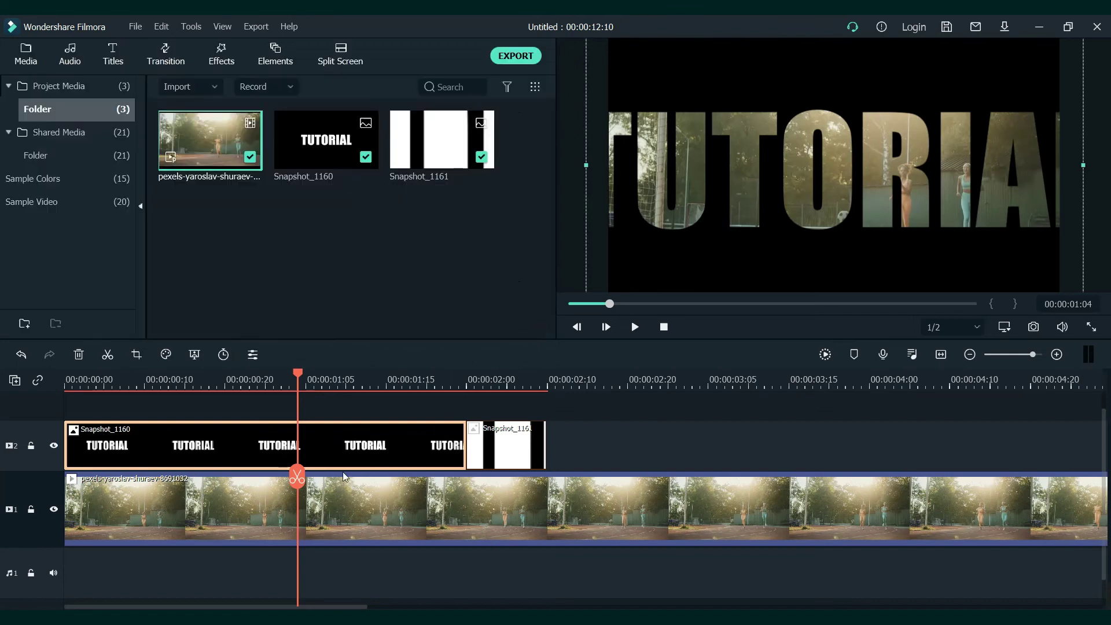
left_click_drag(297, 476, 423, 463)
Step: Set the striped Snapshot_1161 clip's Compositing blending mode to Multiply
left_click(495, 452)
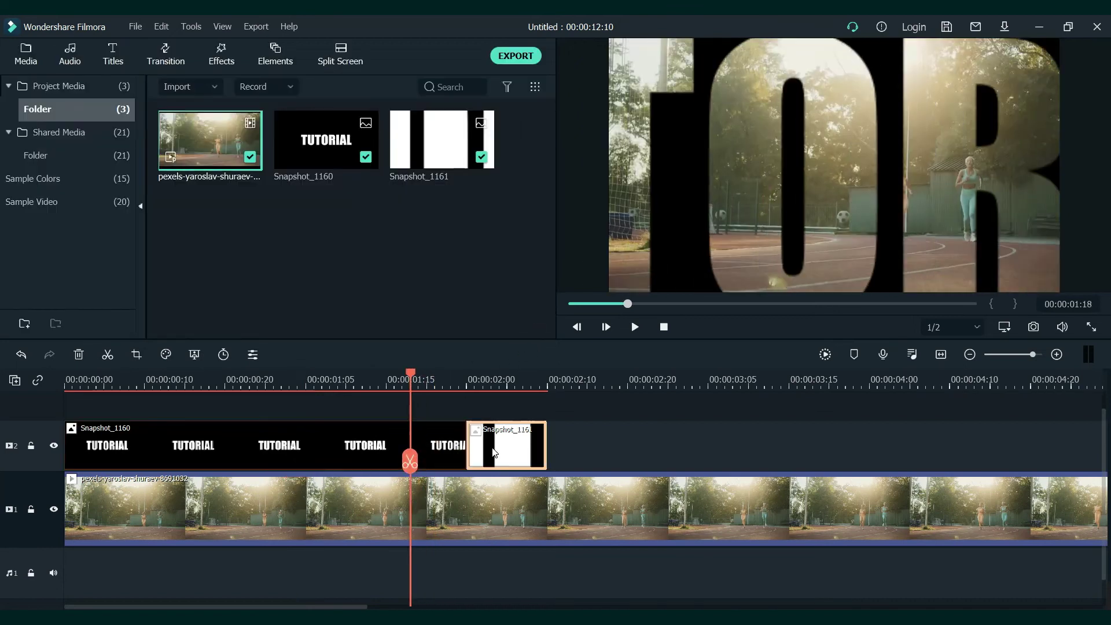
right_click(494, 452)
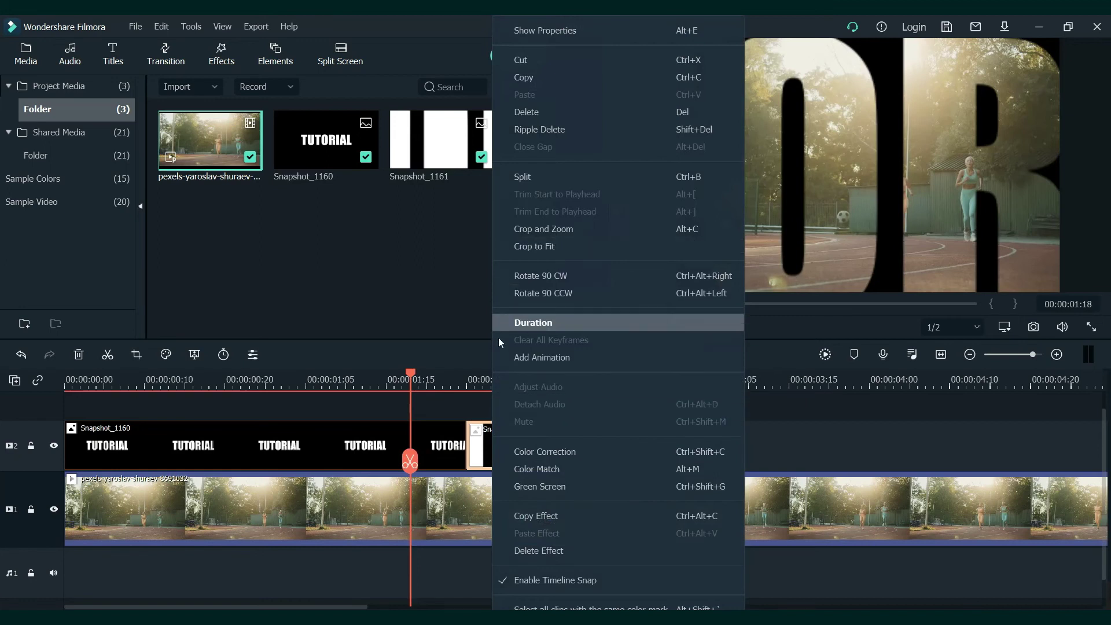
double_click(475, 430)
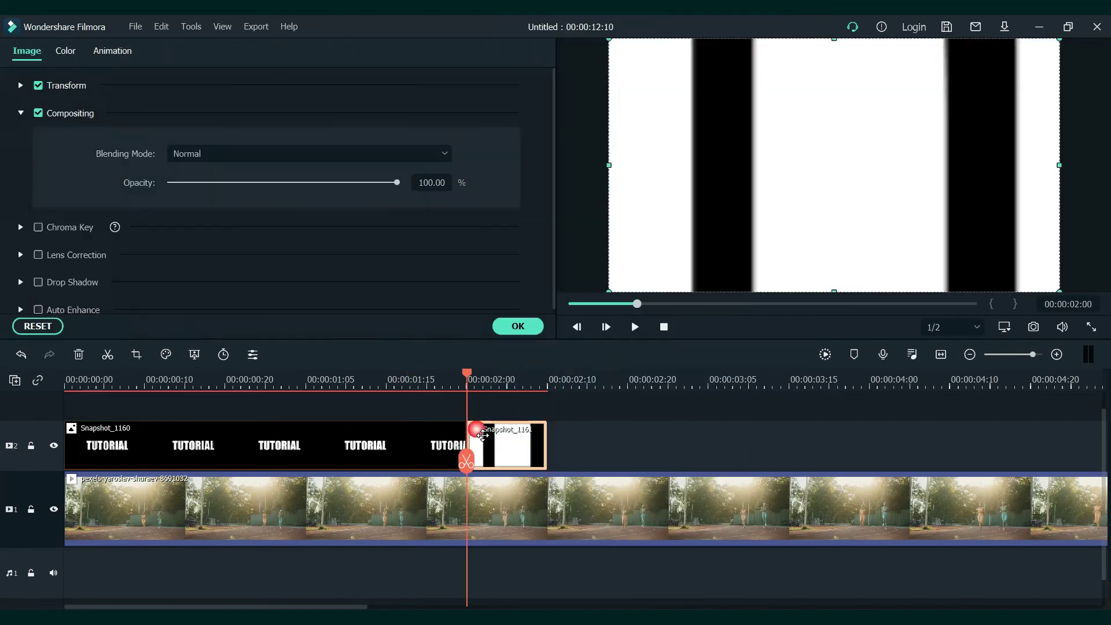
left_click(256, 154)
left_click(237, 230)
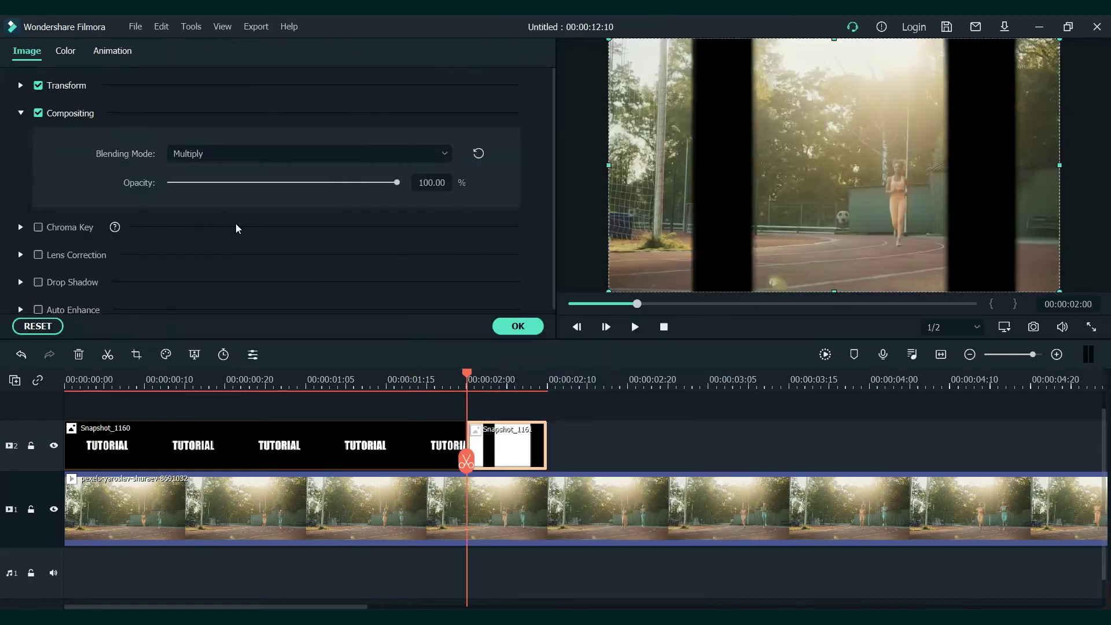
left_click(518, 326)
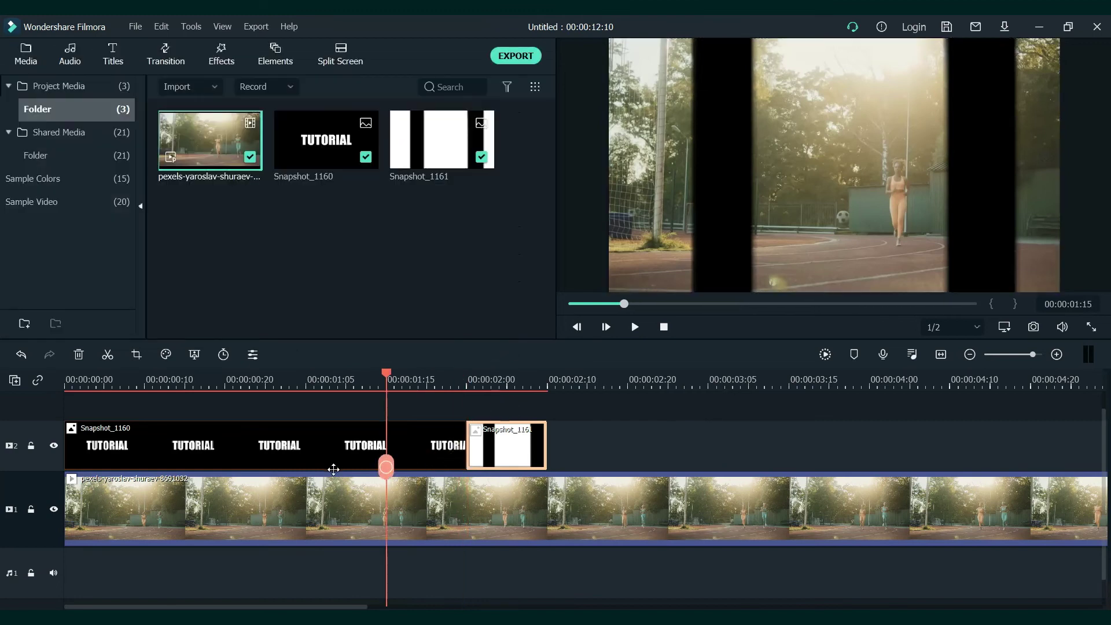